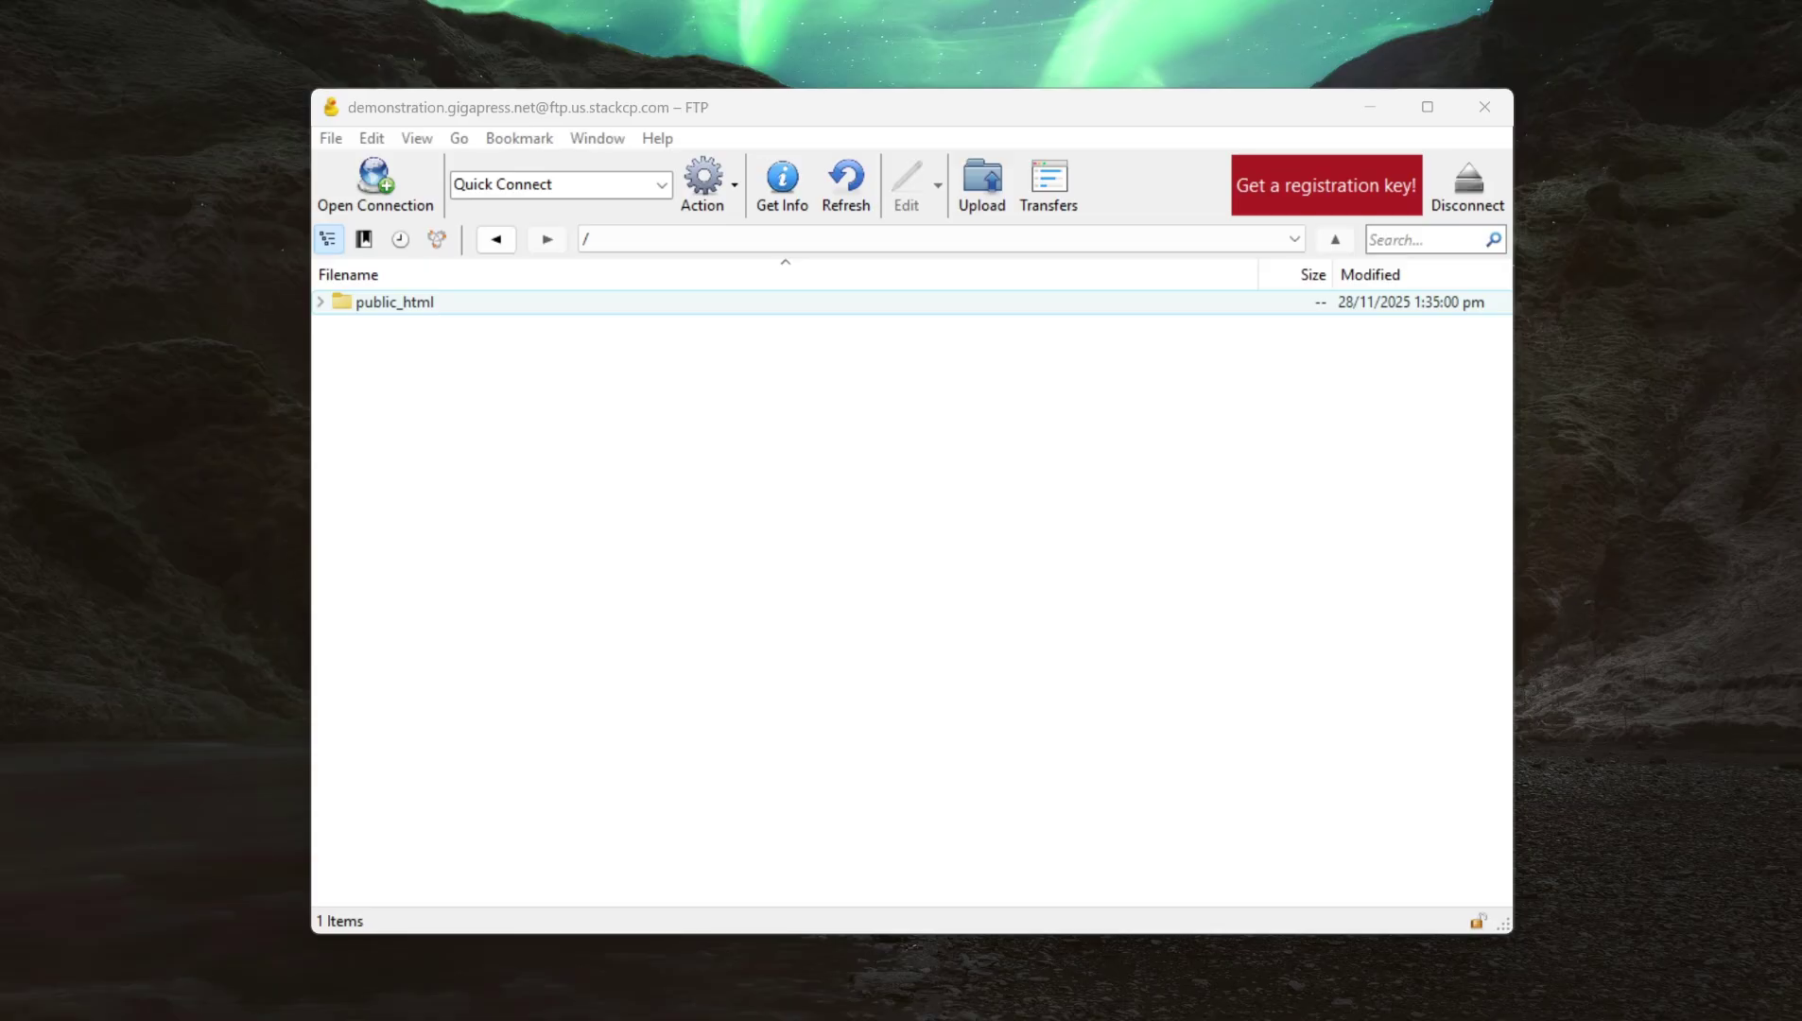
# Open the public_html folder on the server in Cyberduck
pyautogui.doubleClick(491, 305)
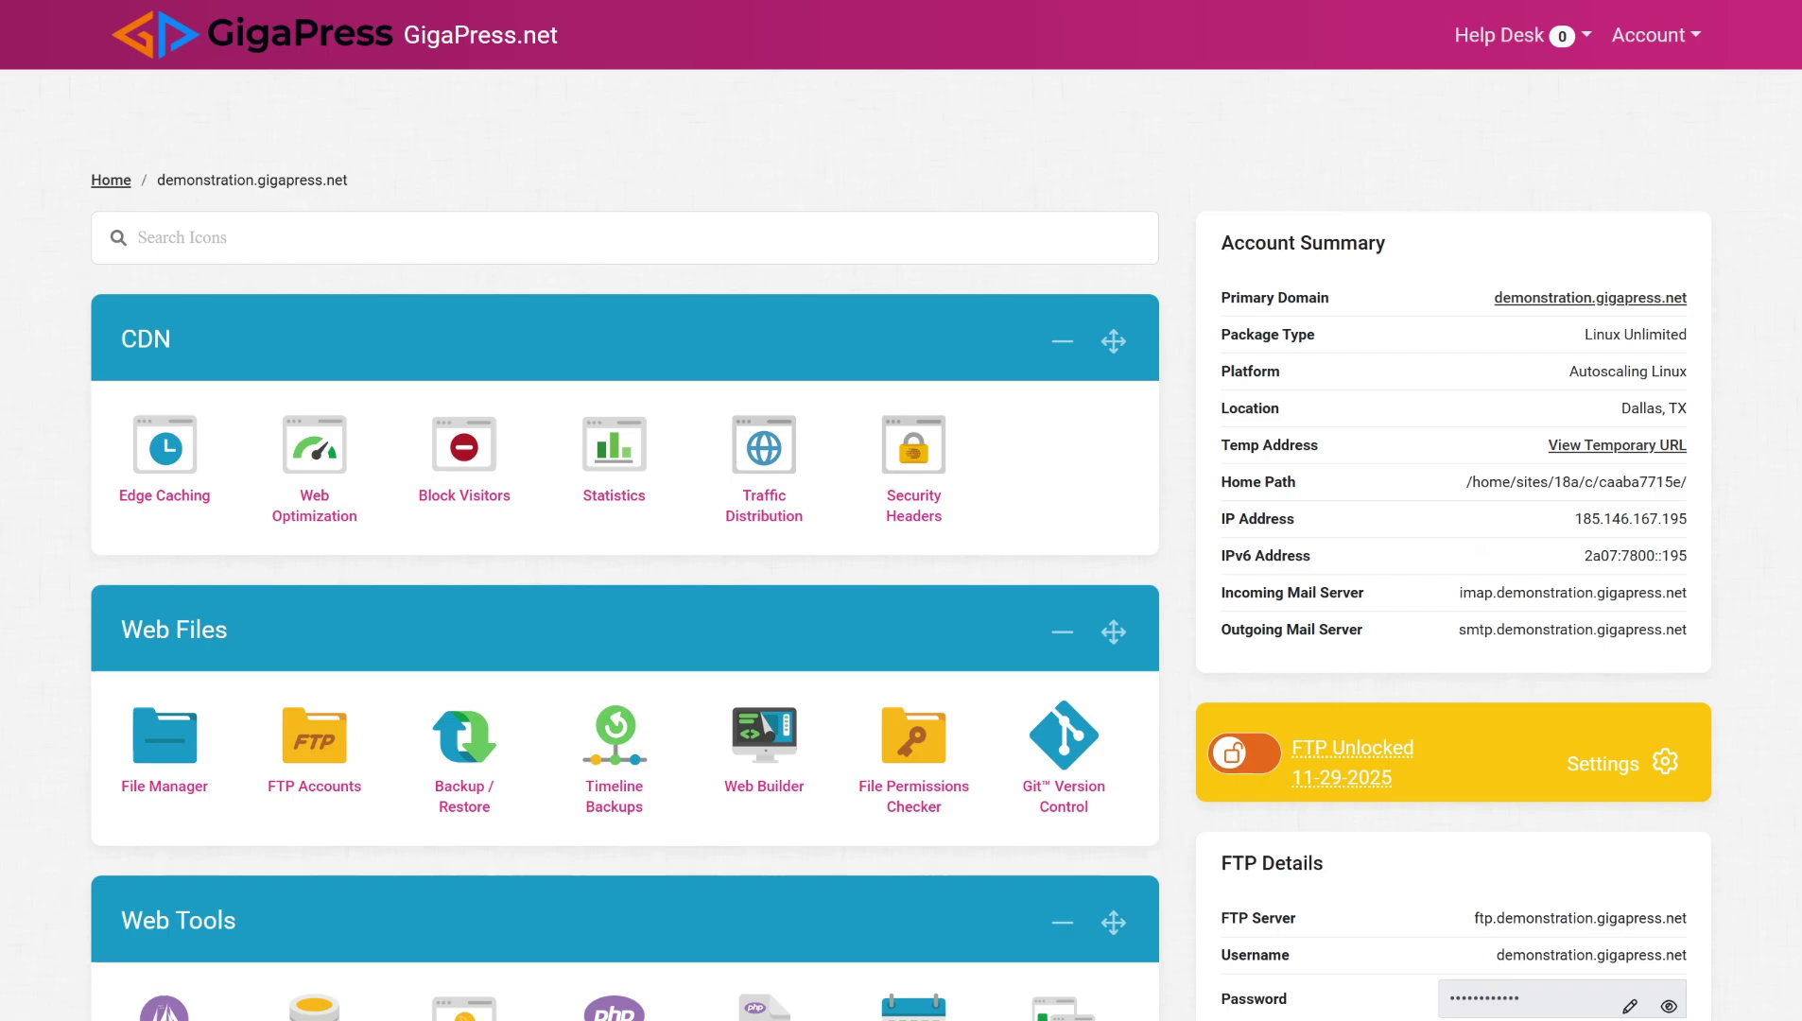
# Open public_html in the File Manager and box-select all its loose files
pyautogui.click(187, 763)
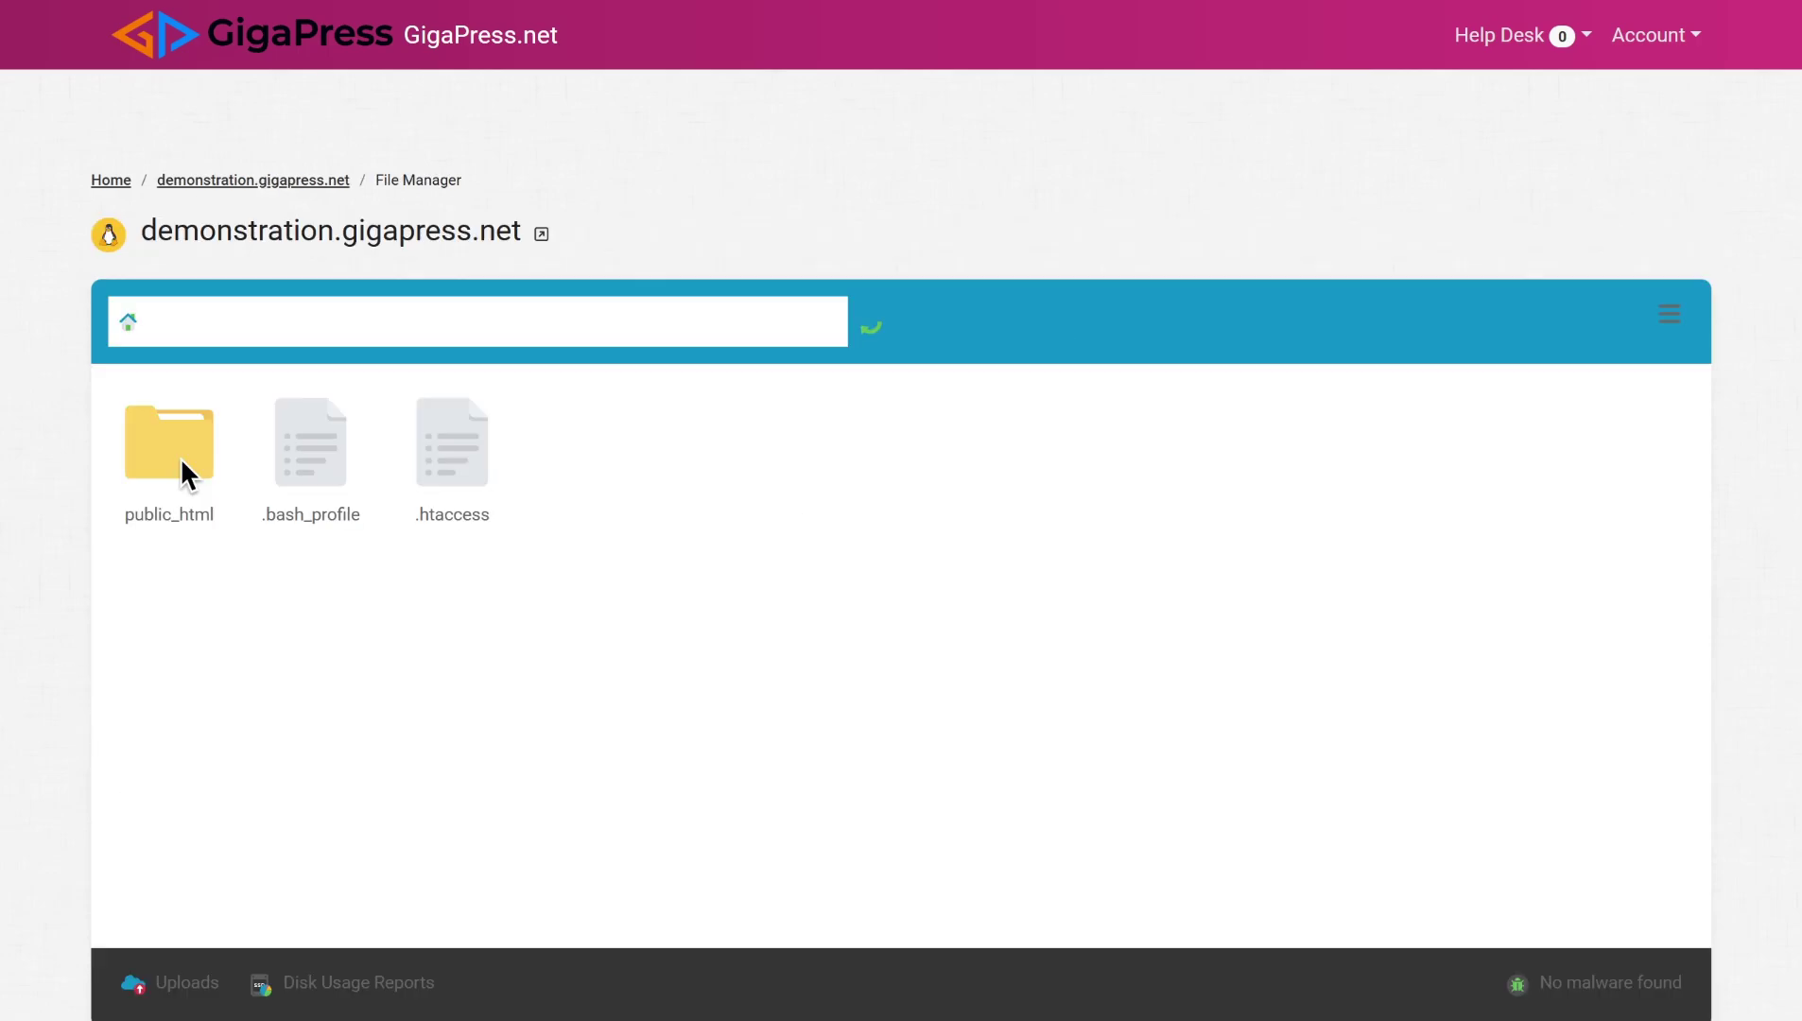
pyautogui.doubleClick(181, 456)
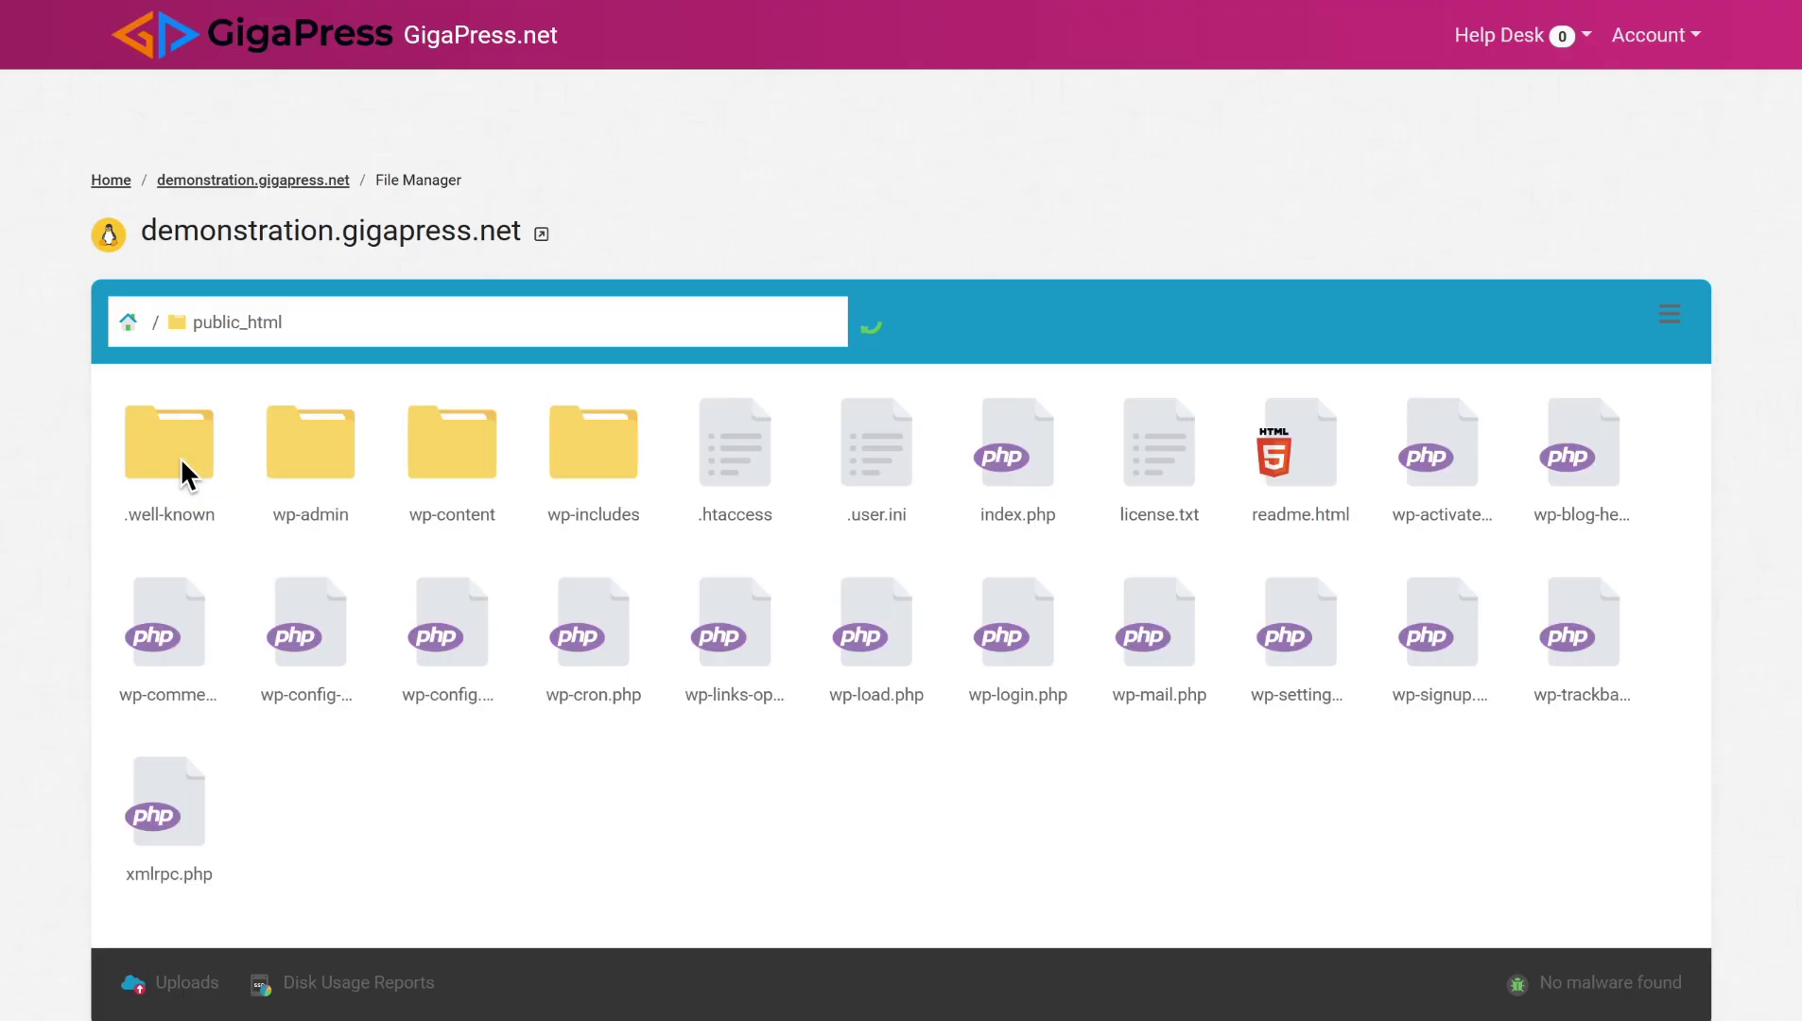
pyautogui.moveTo(671, 453); pyautogui.dragTo(1599, 765)
# Set the selected WordPress files' permissions to 644
pyautogui.rightClick(762, 507)
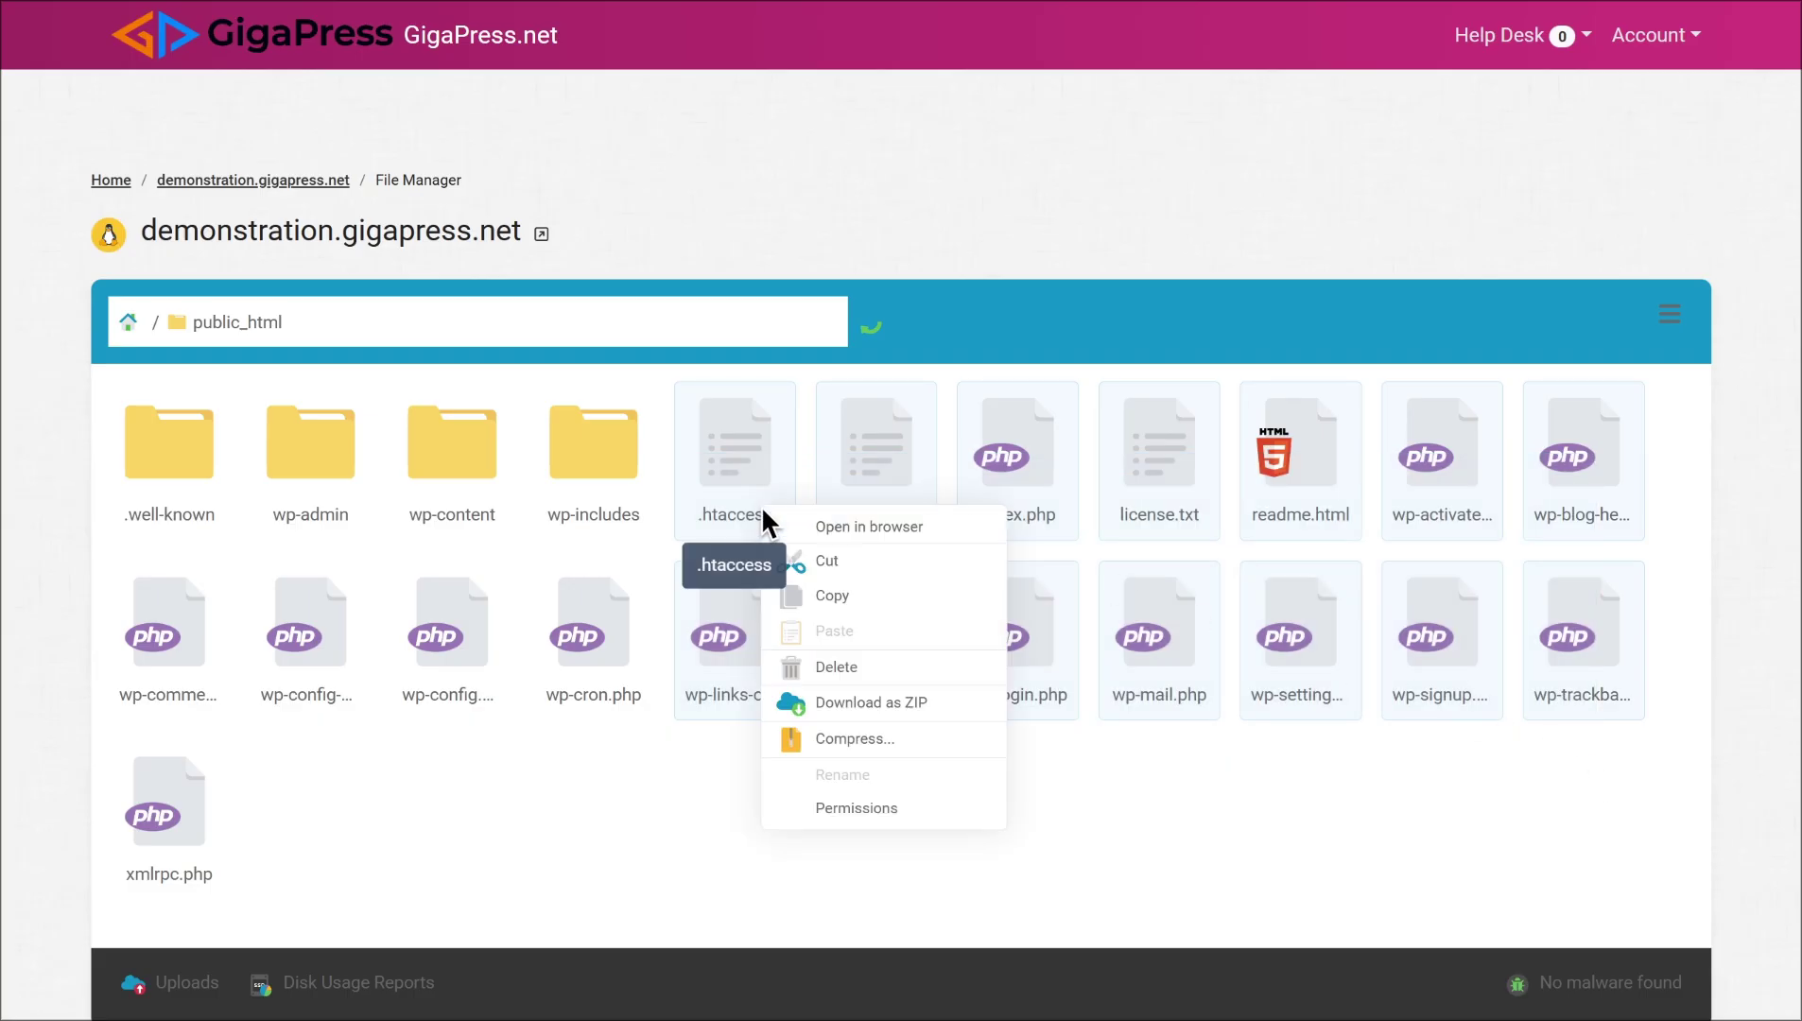
pyautogui.click(844, 811)
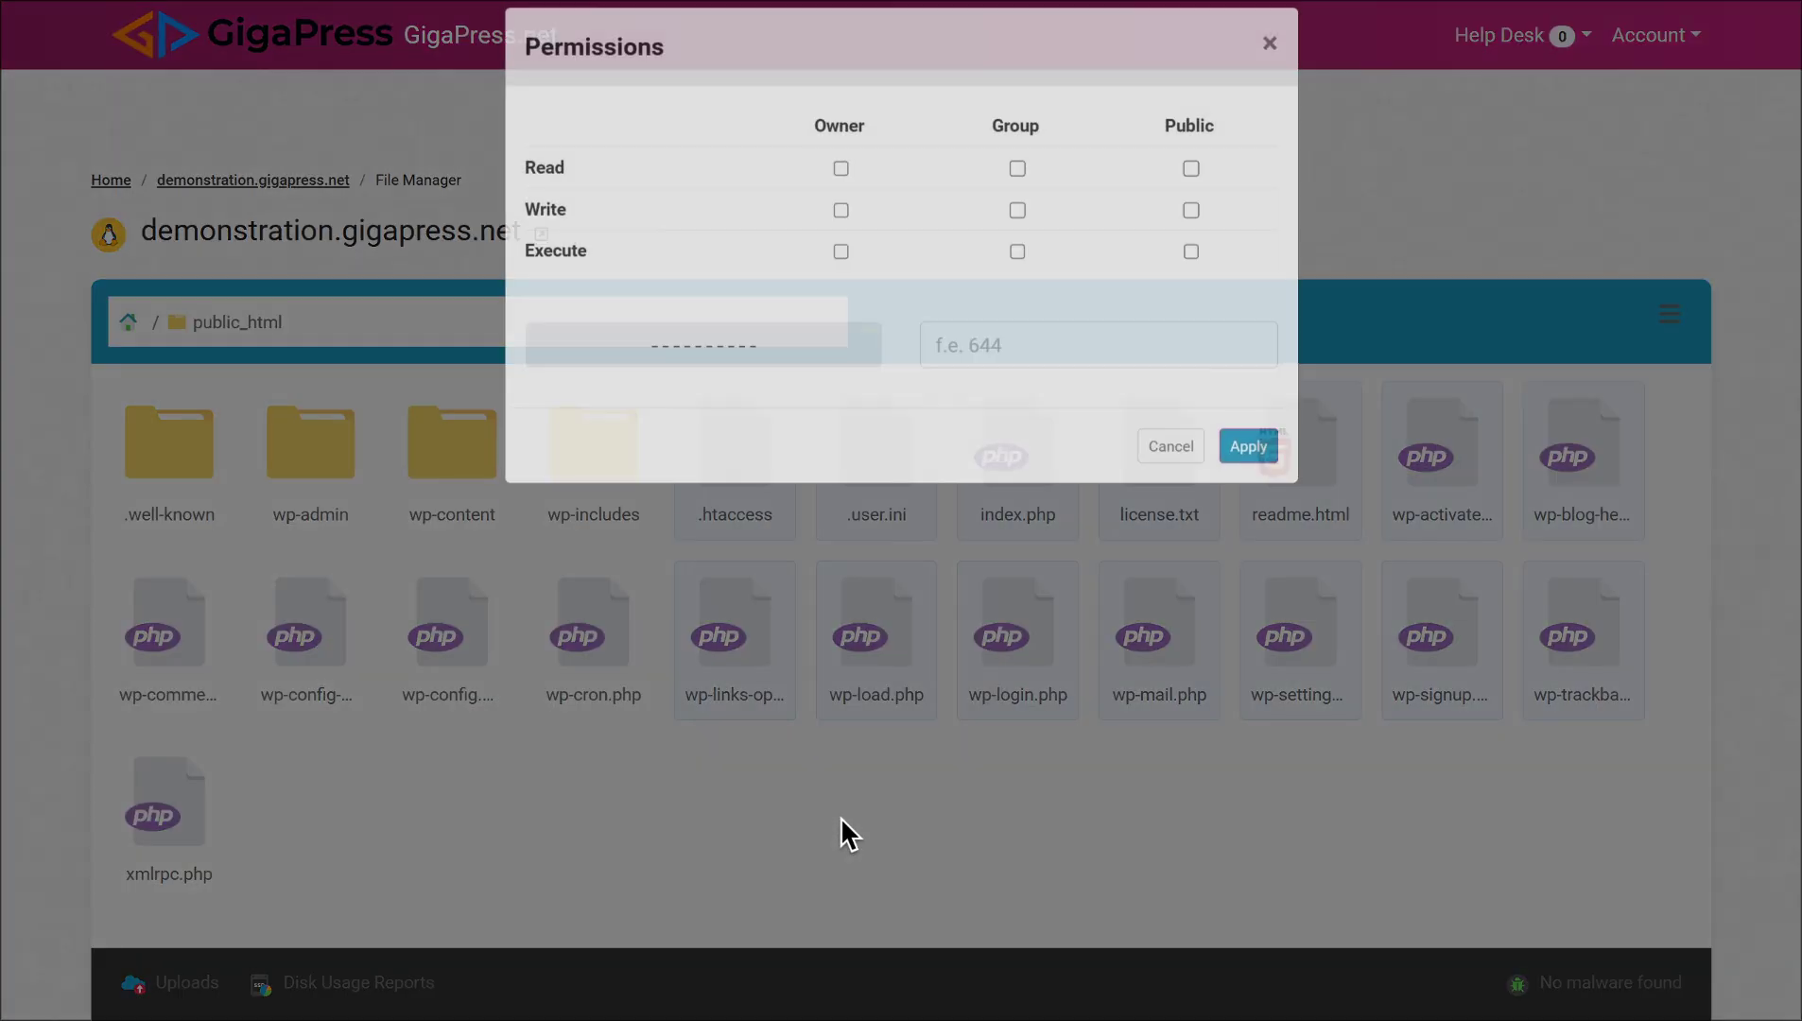
pyautogui.click(986, 345)
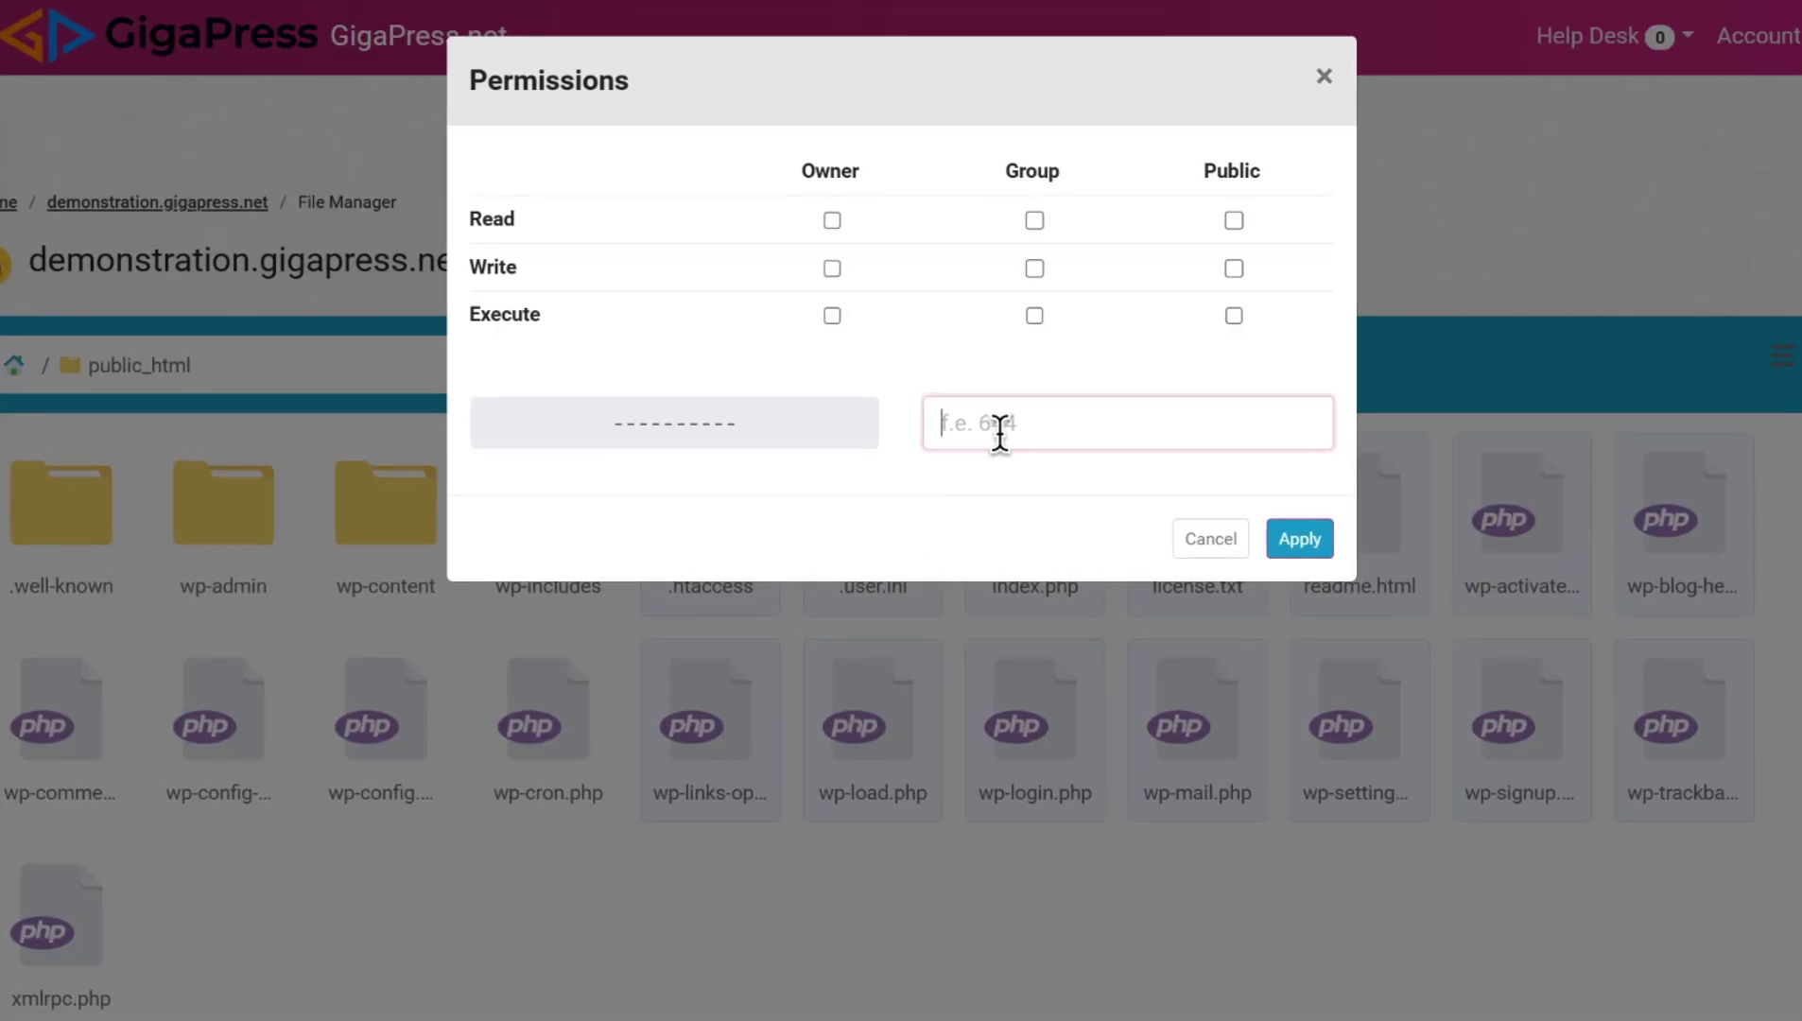
pyautogui.write('644')
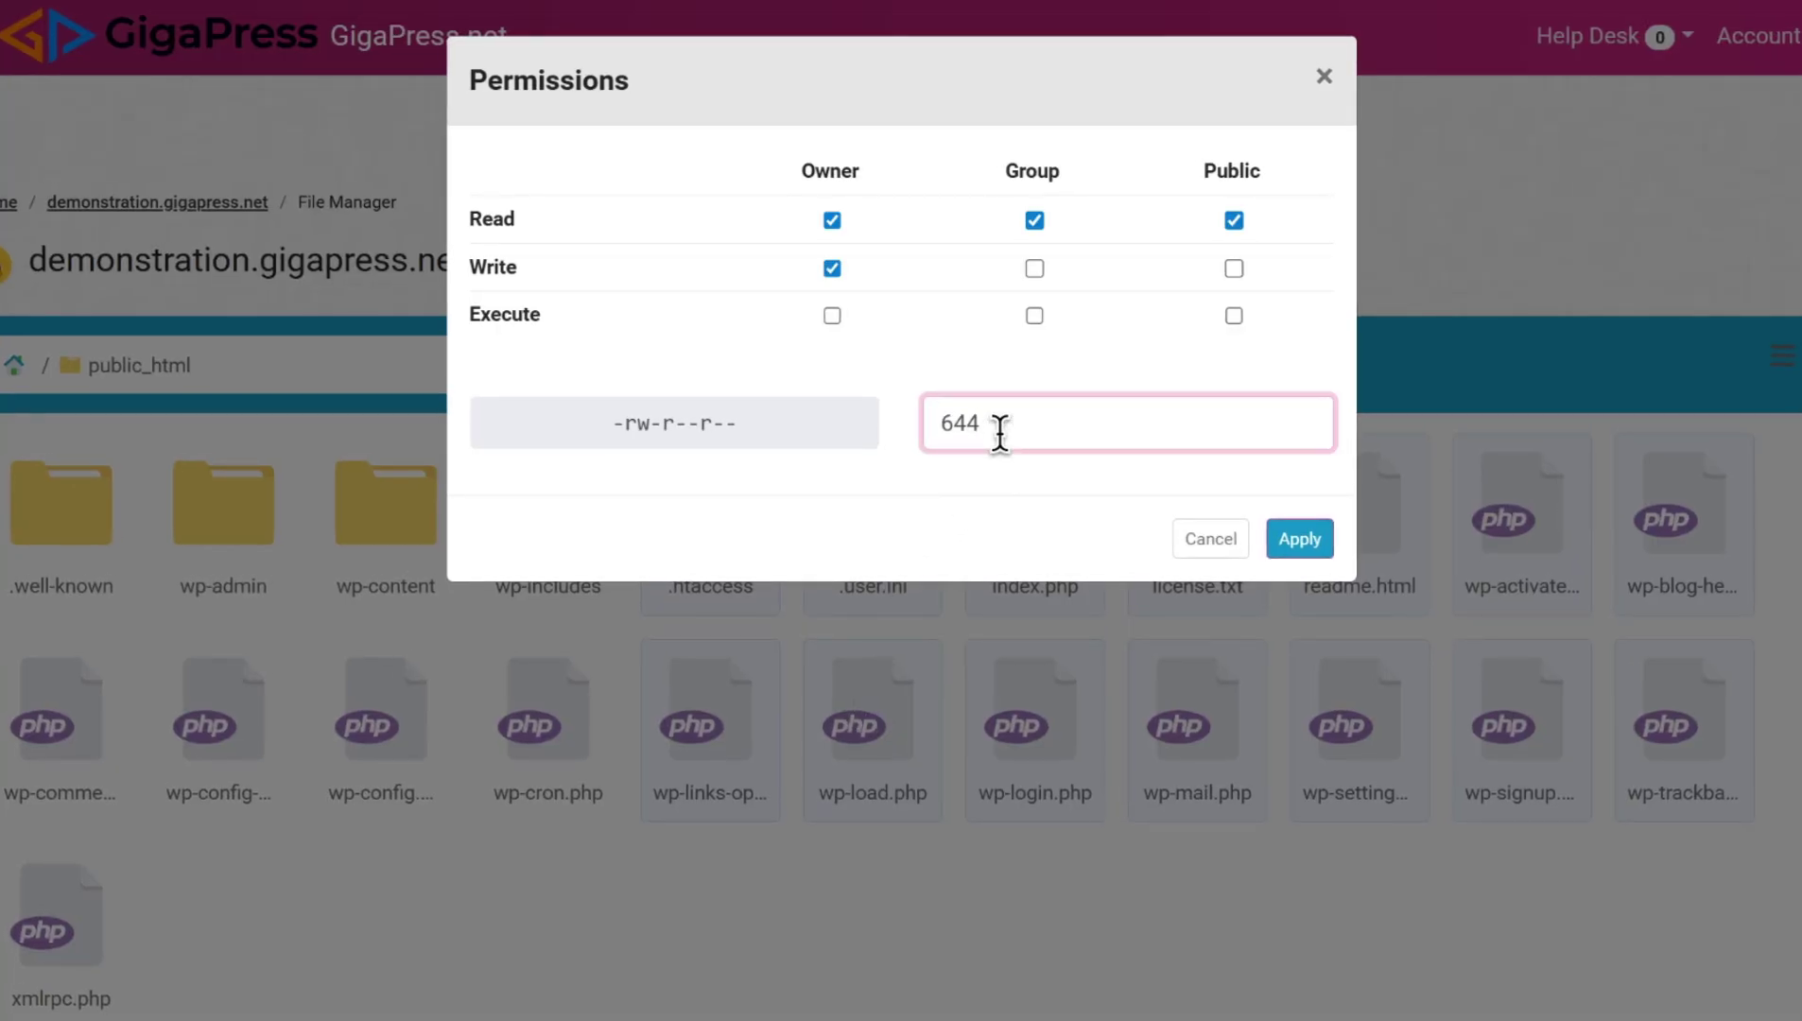
pyautogui.click(1220, 539)
# Set the selected WordPress folders' permissions to 755
pyautogui.rightClick(567, 510)
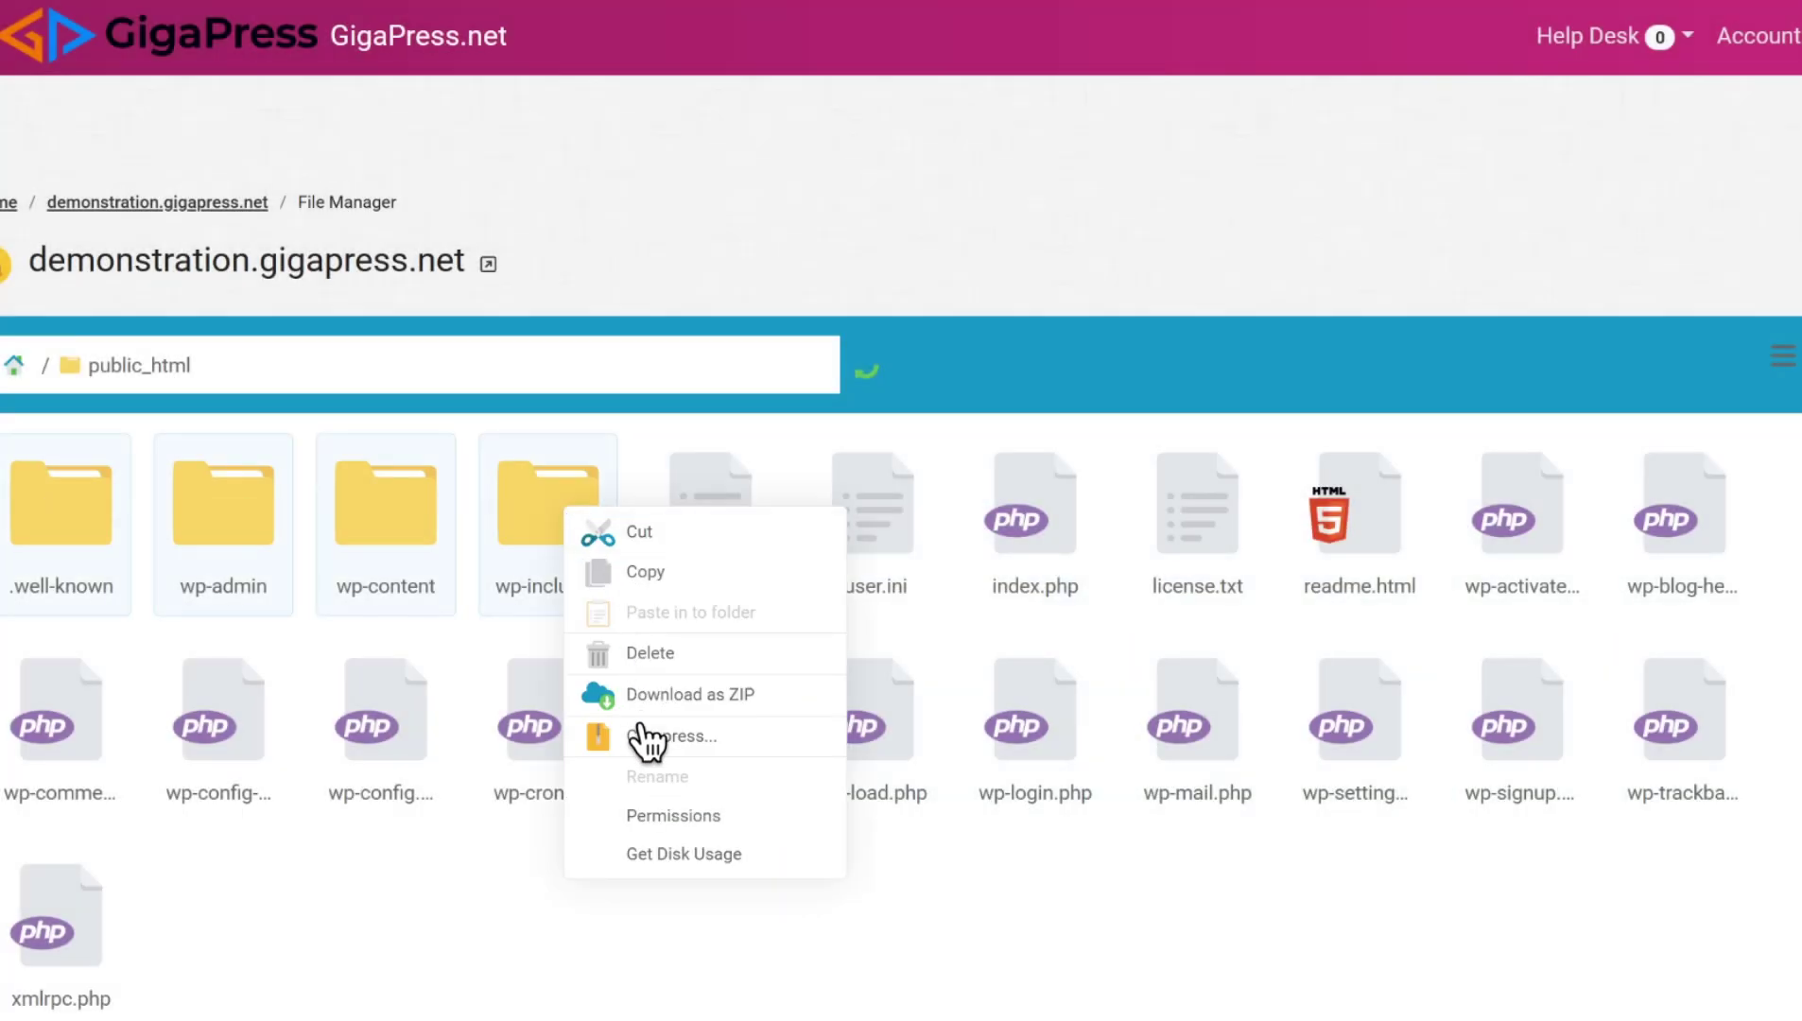
pyautogui.click(644, 816)
pyautogui.click(986, 431)
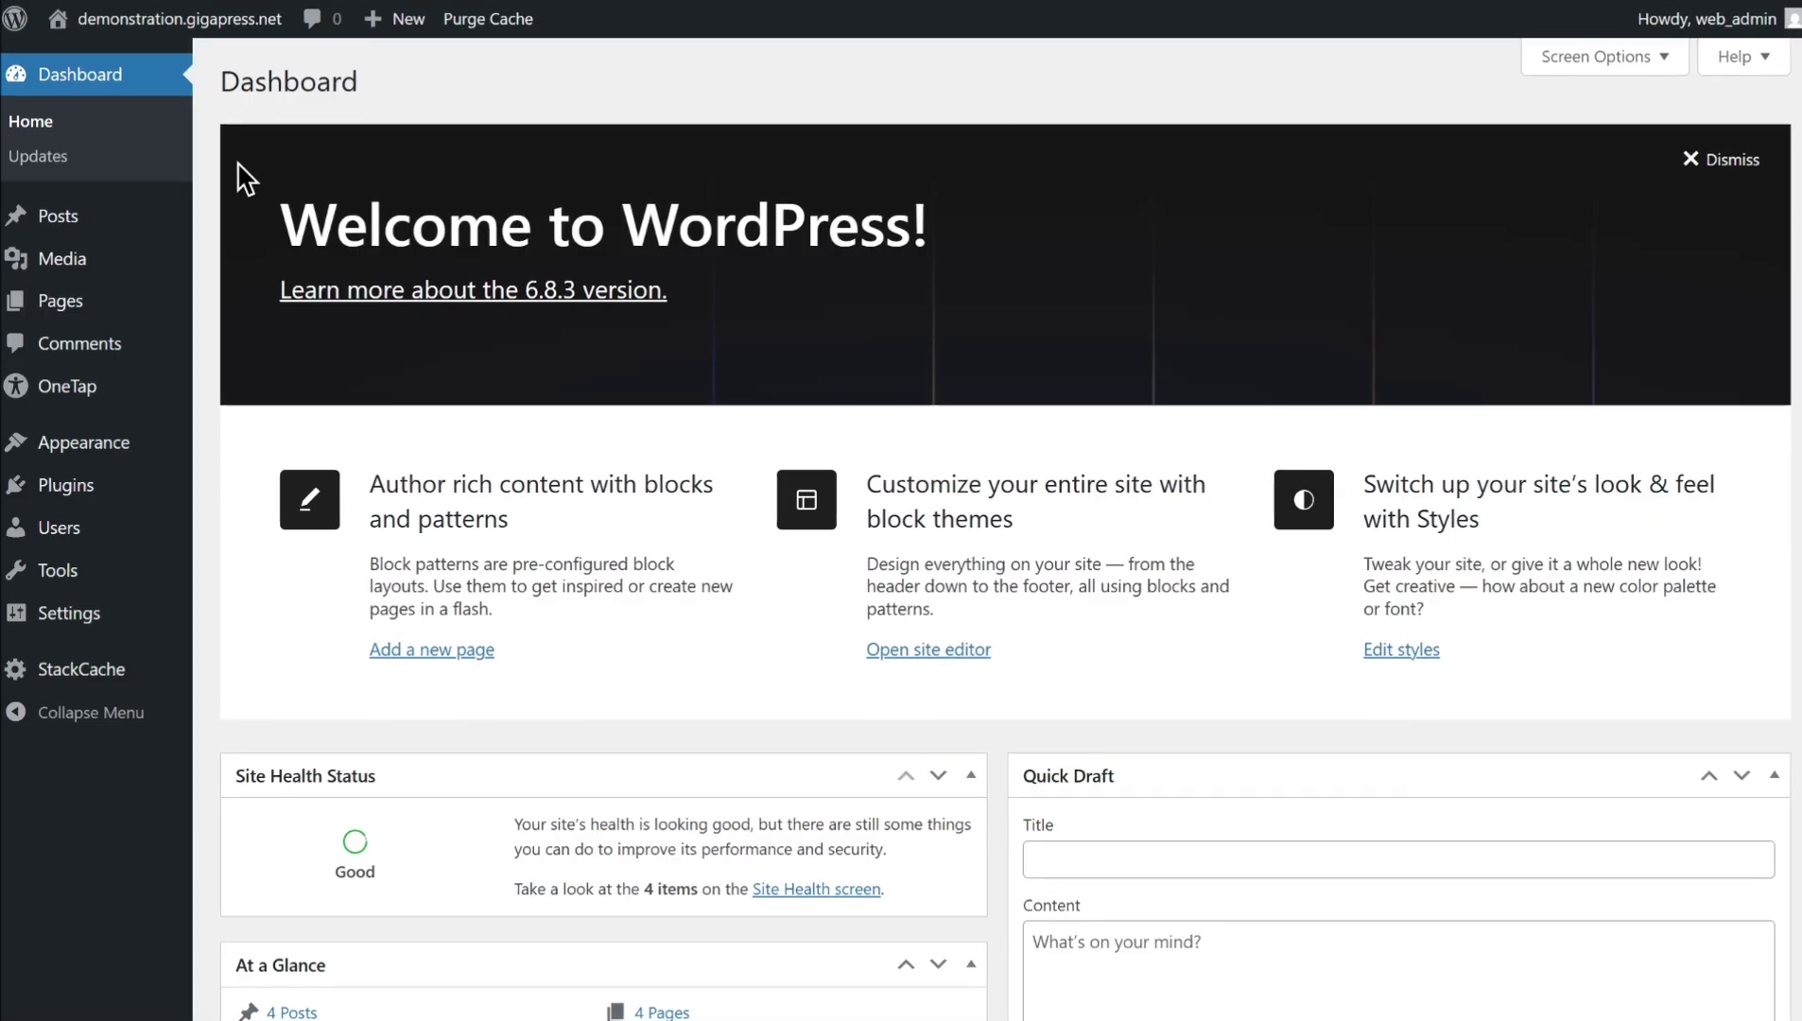
# Search Add Plugins for WPCode, install it and activate it
pyautogui.moveTo(75, 487)
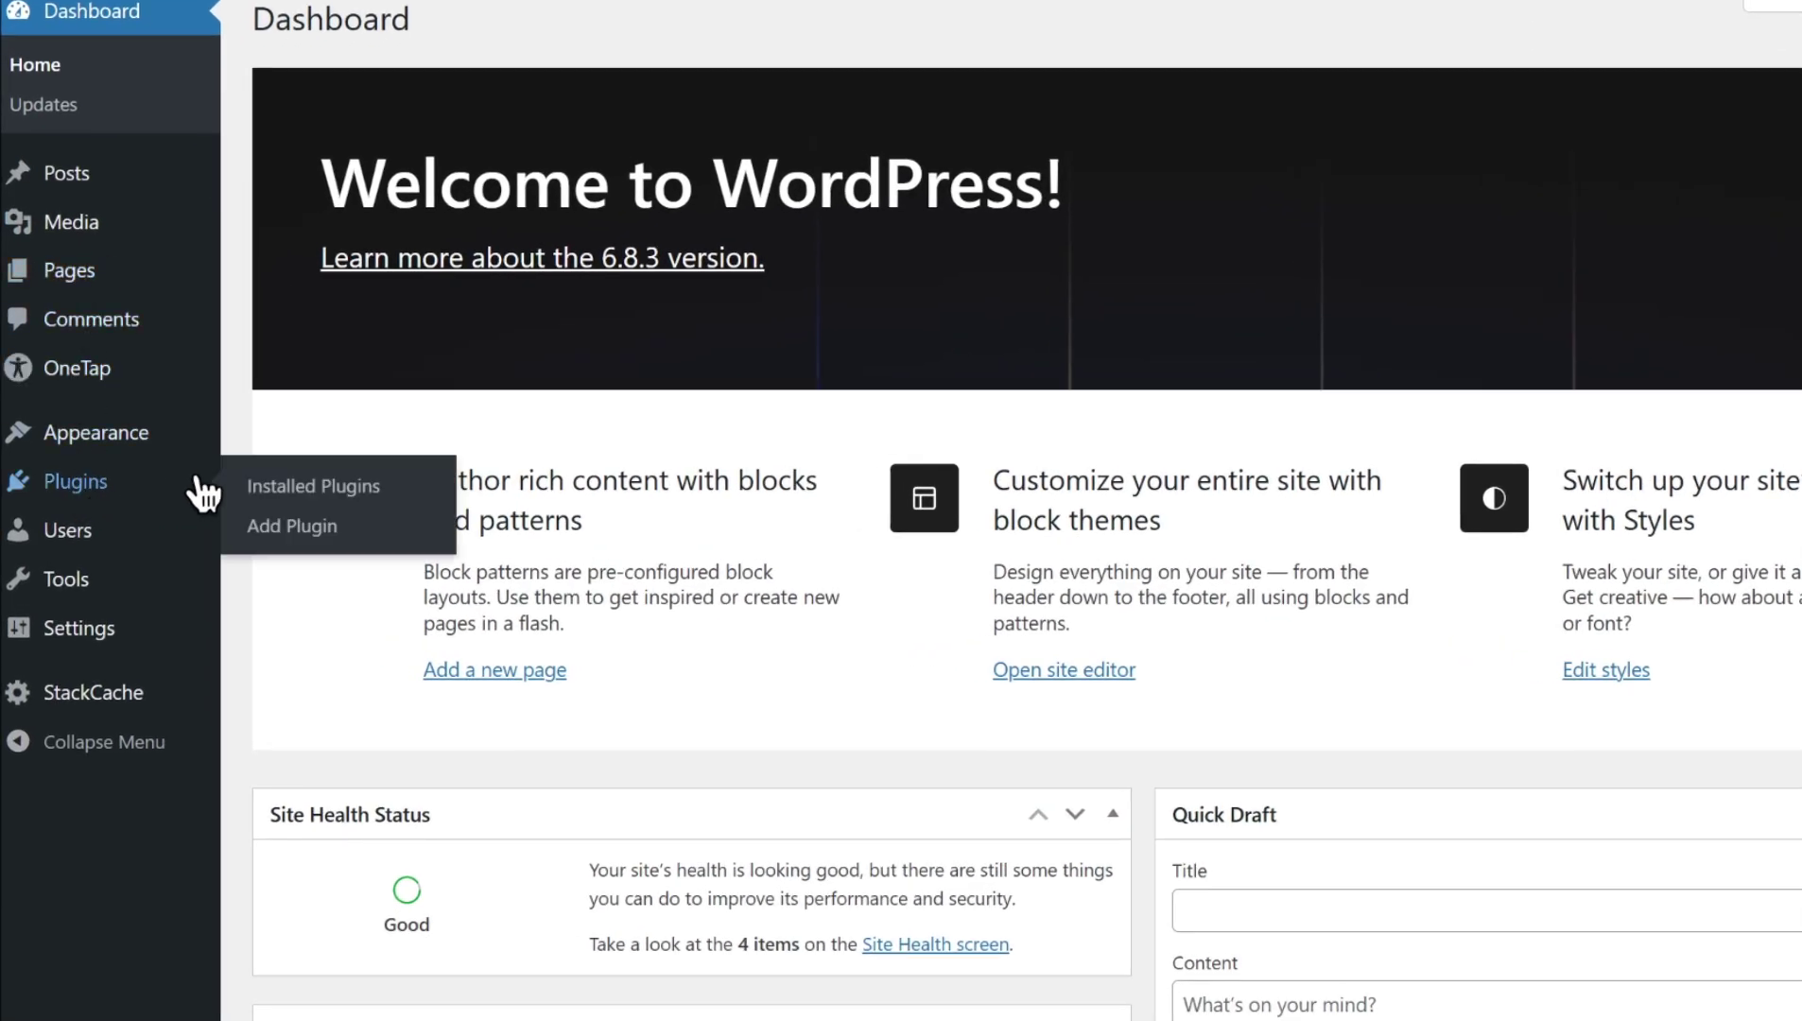
pyautogui.click(299, 540)
pyautogui.click(1348, 101)
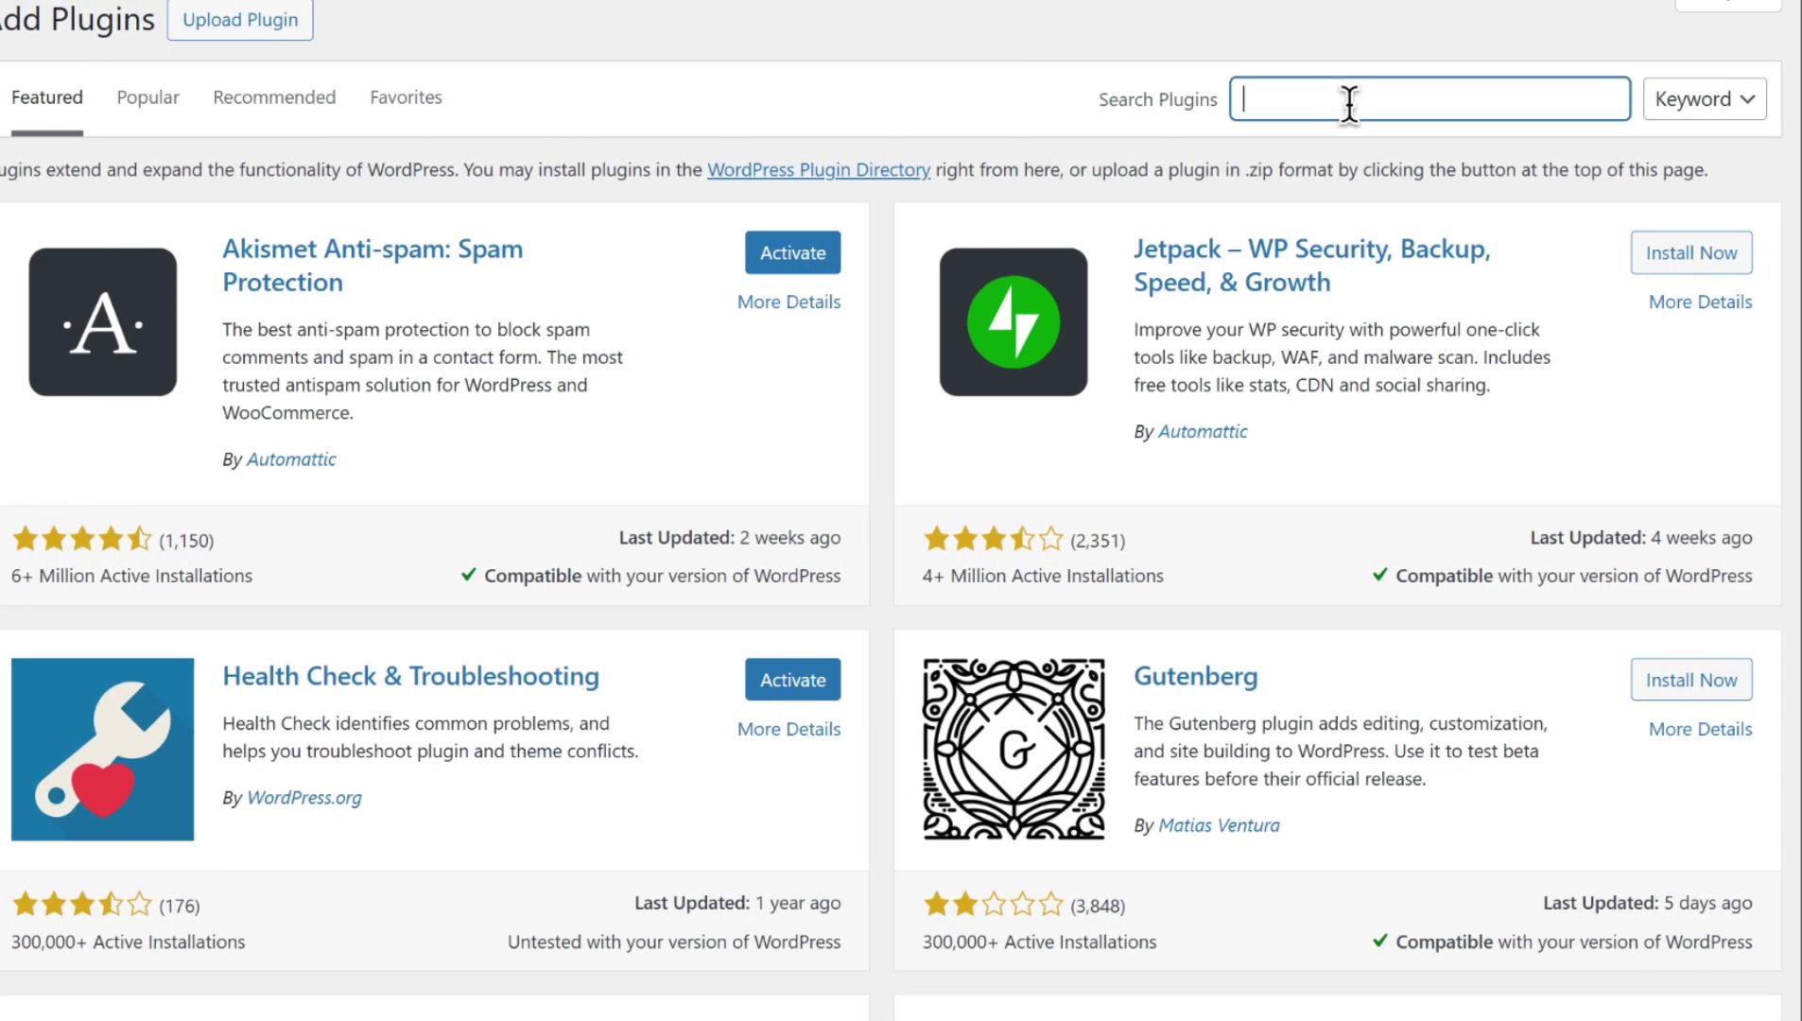
pyautogui.write('WPCode')
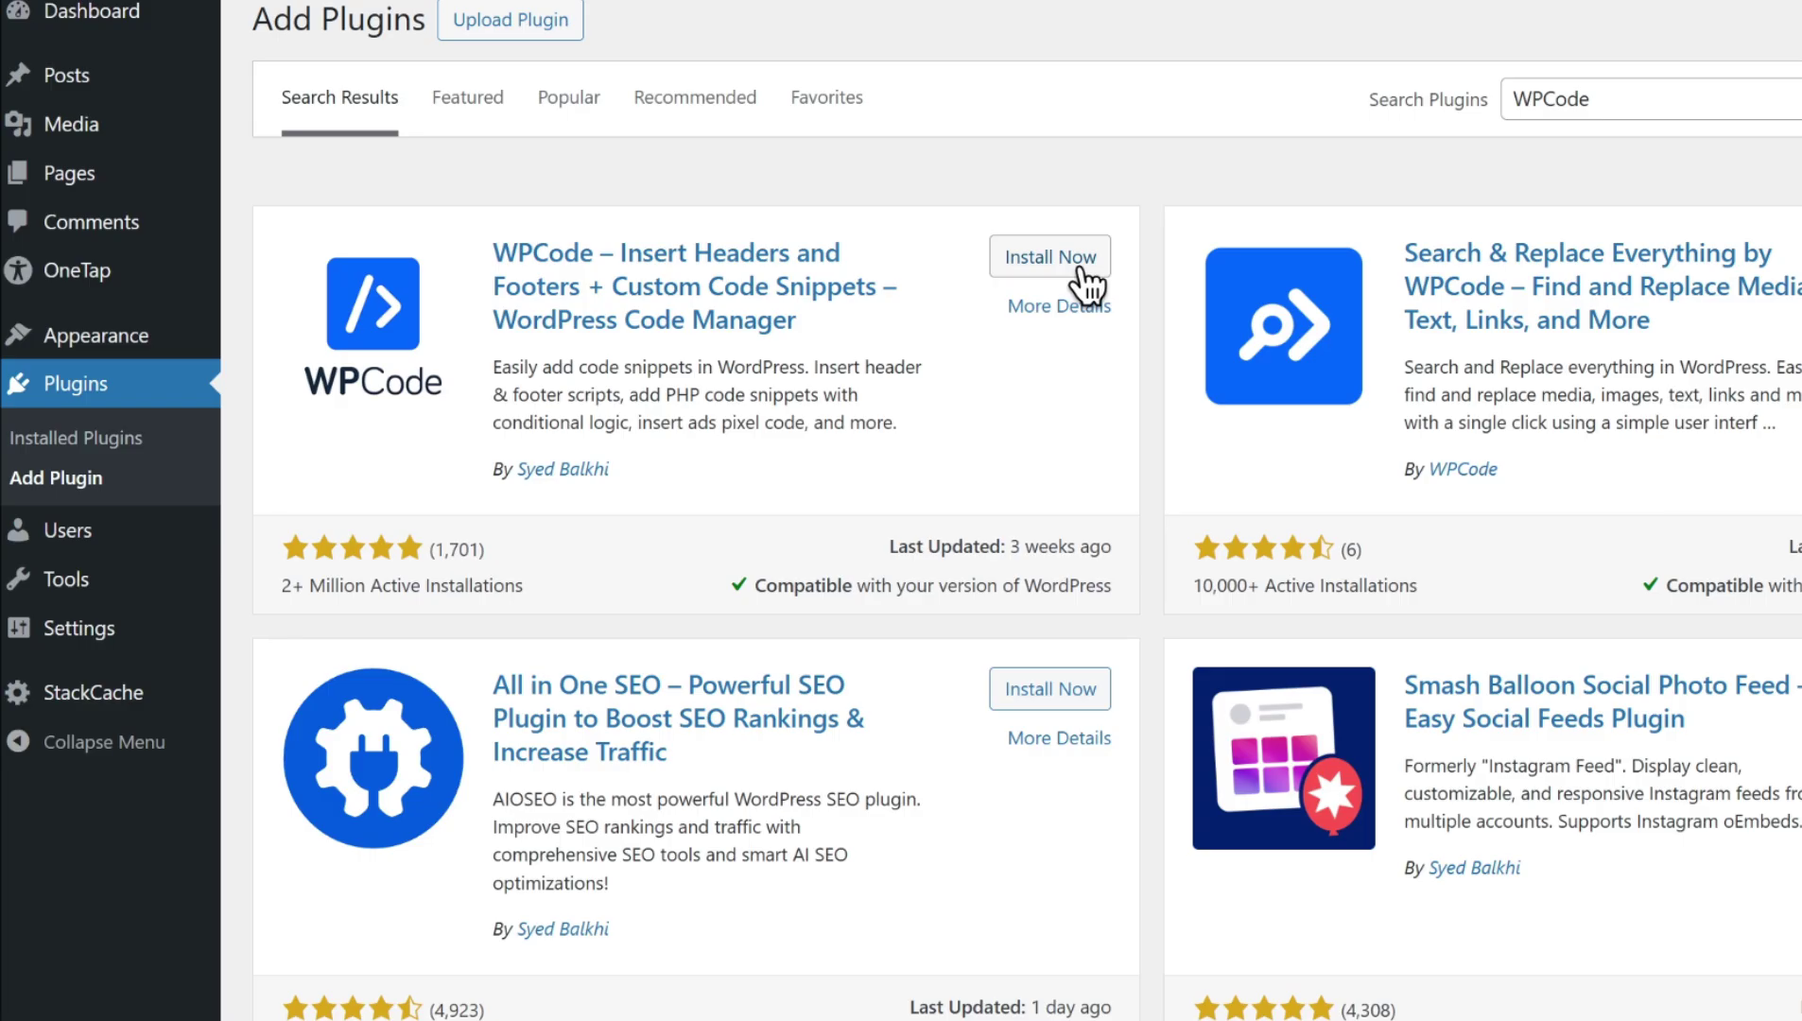
pyautogui.click(1081, 271)
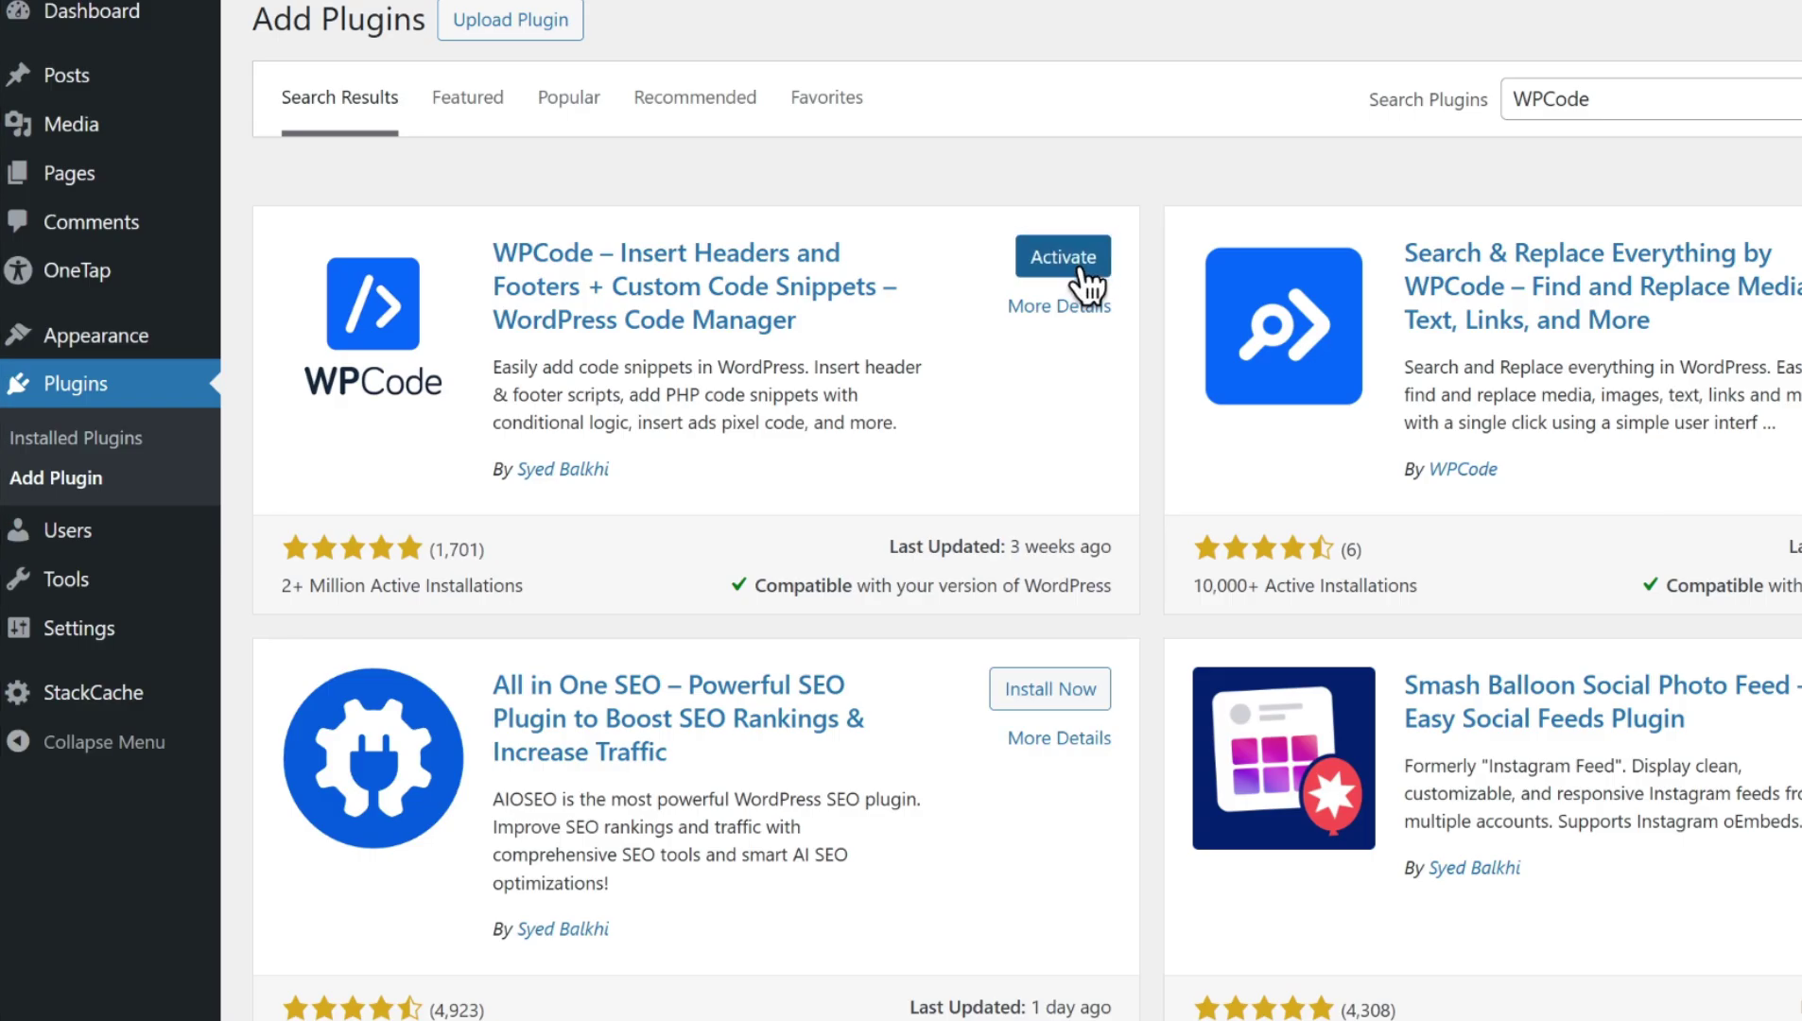
pyautogui.click(1072, 270)
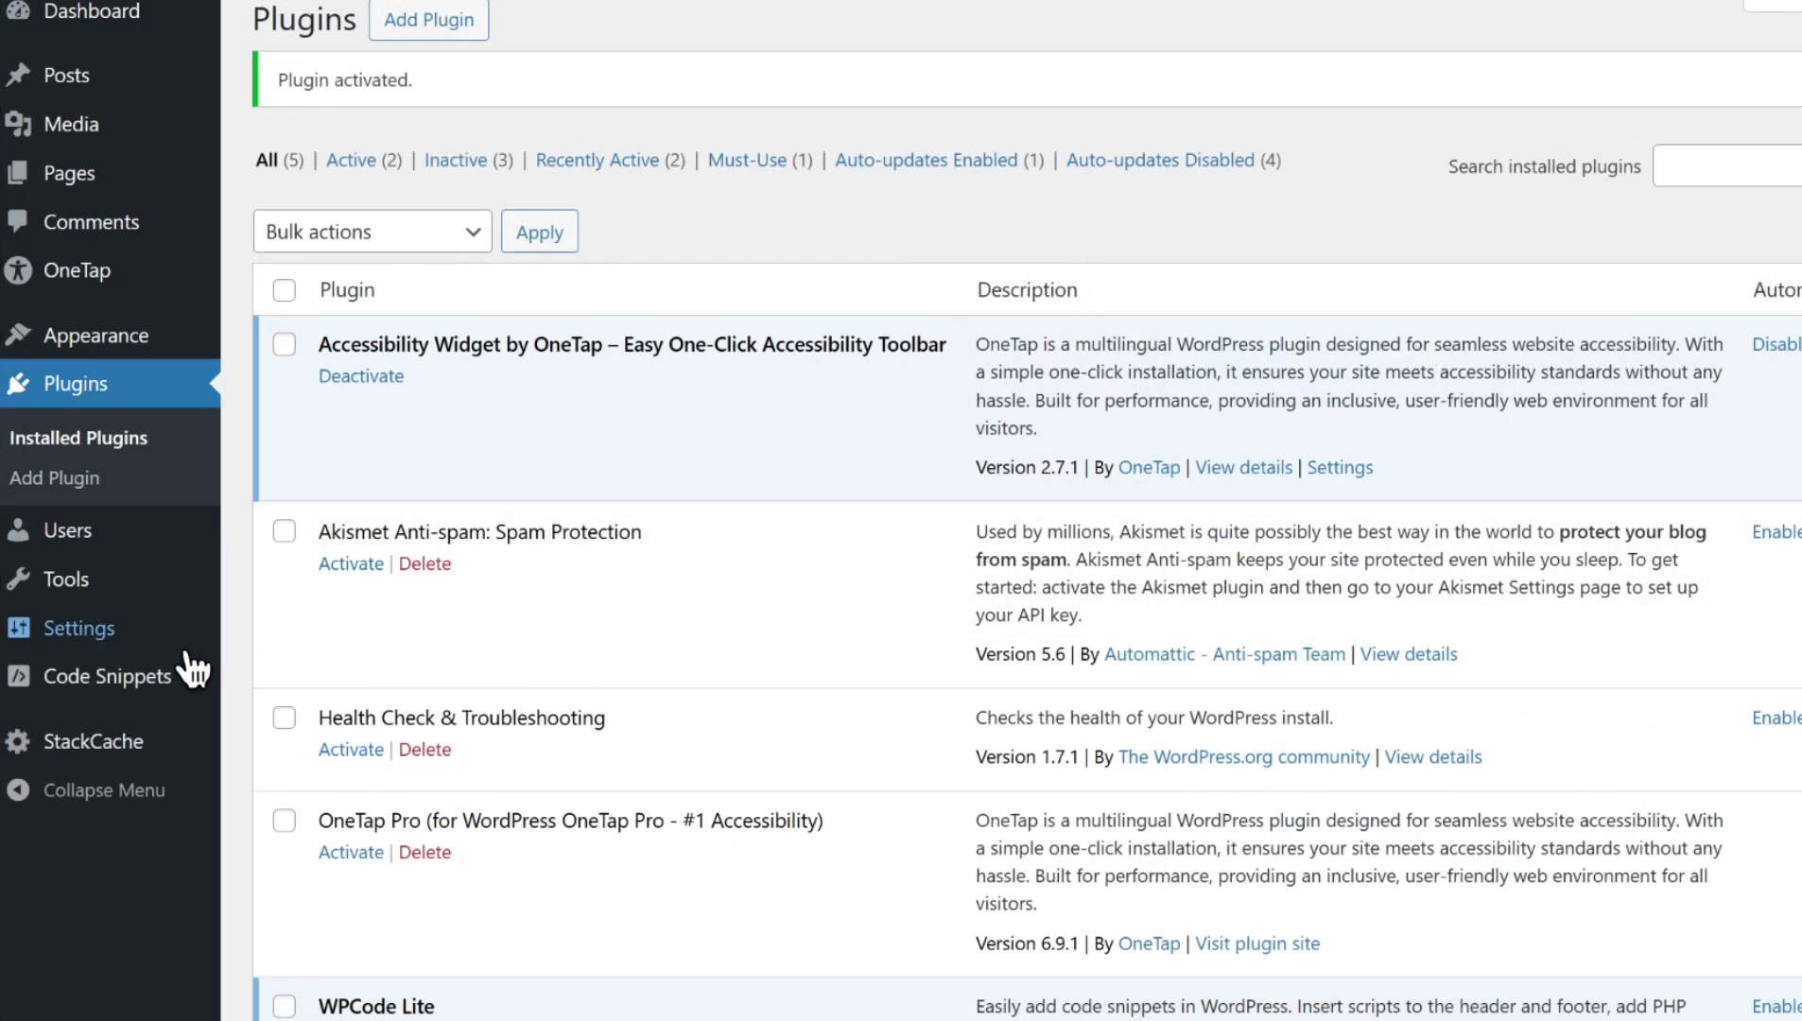
# Save a new WPCode HTML snippet with the pasted ini_set code (64M uploads, 300-second execution)
pyautogui.click(113, 677)
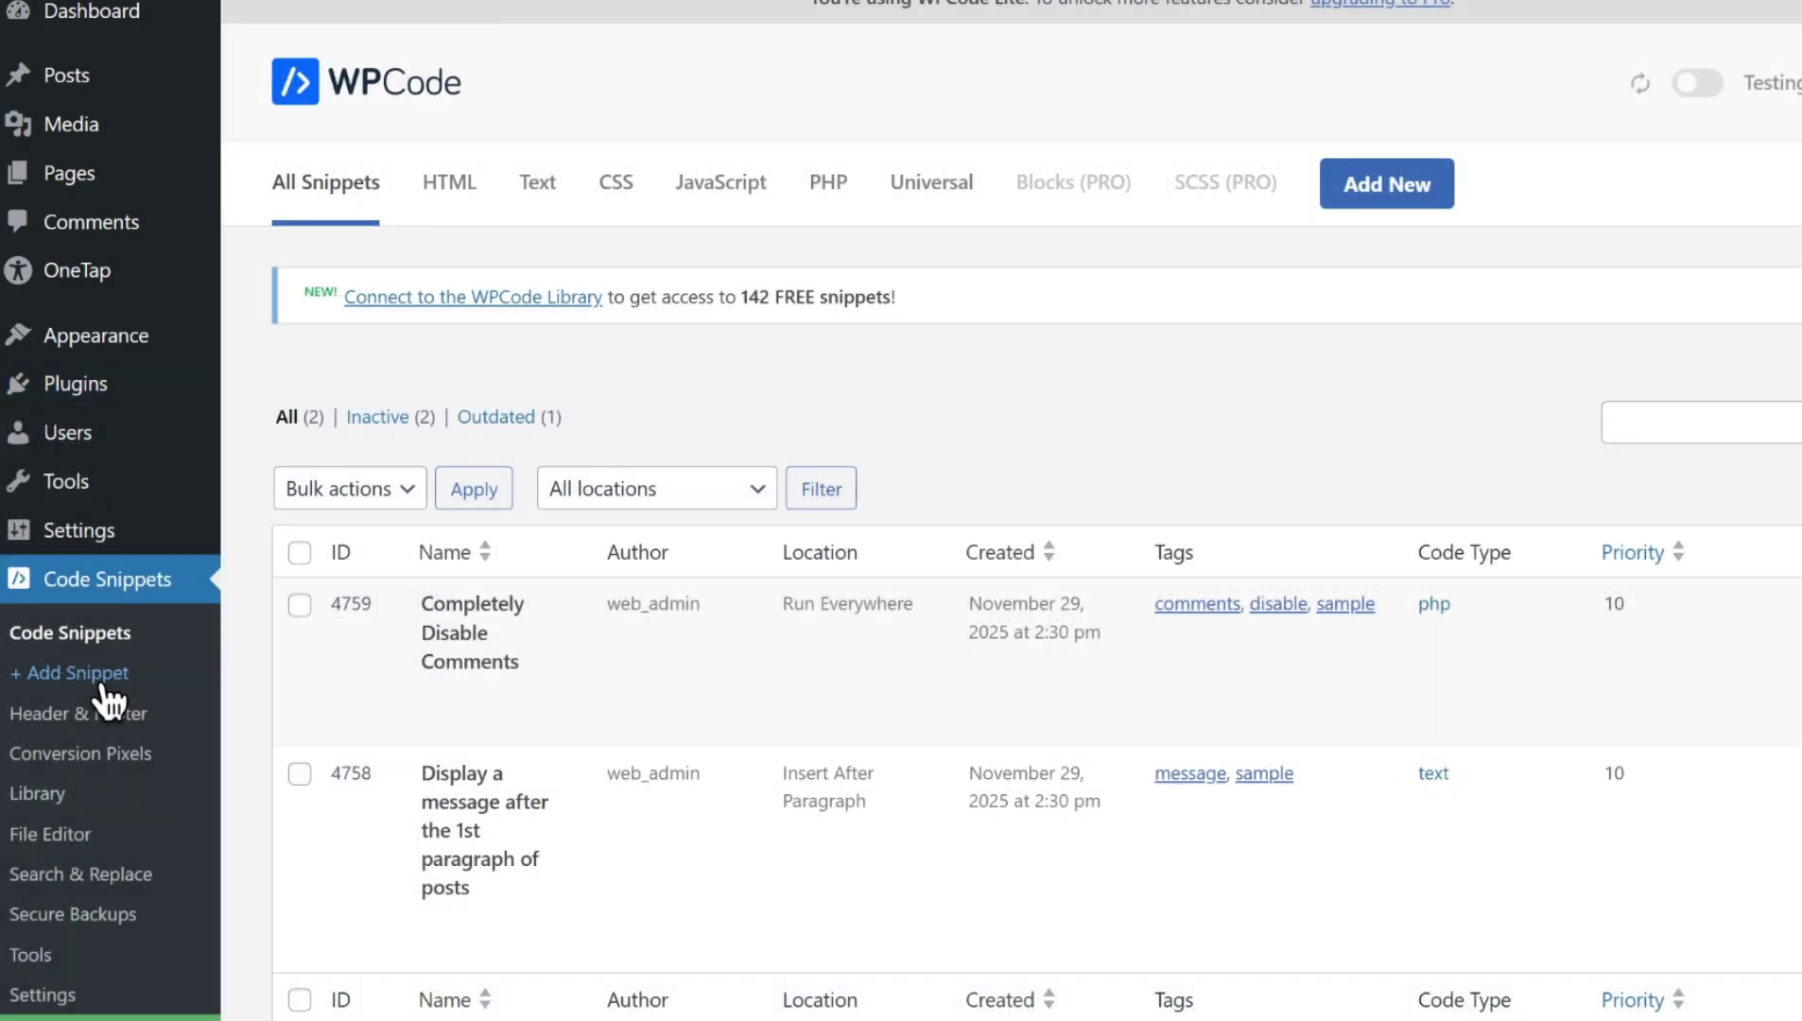
pyautogui.click(108, 686)
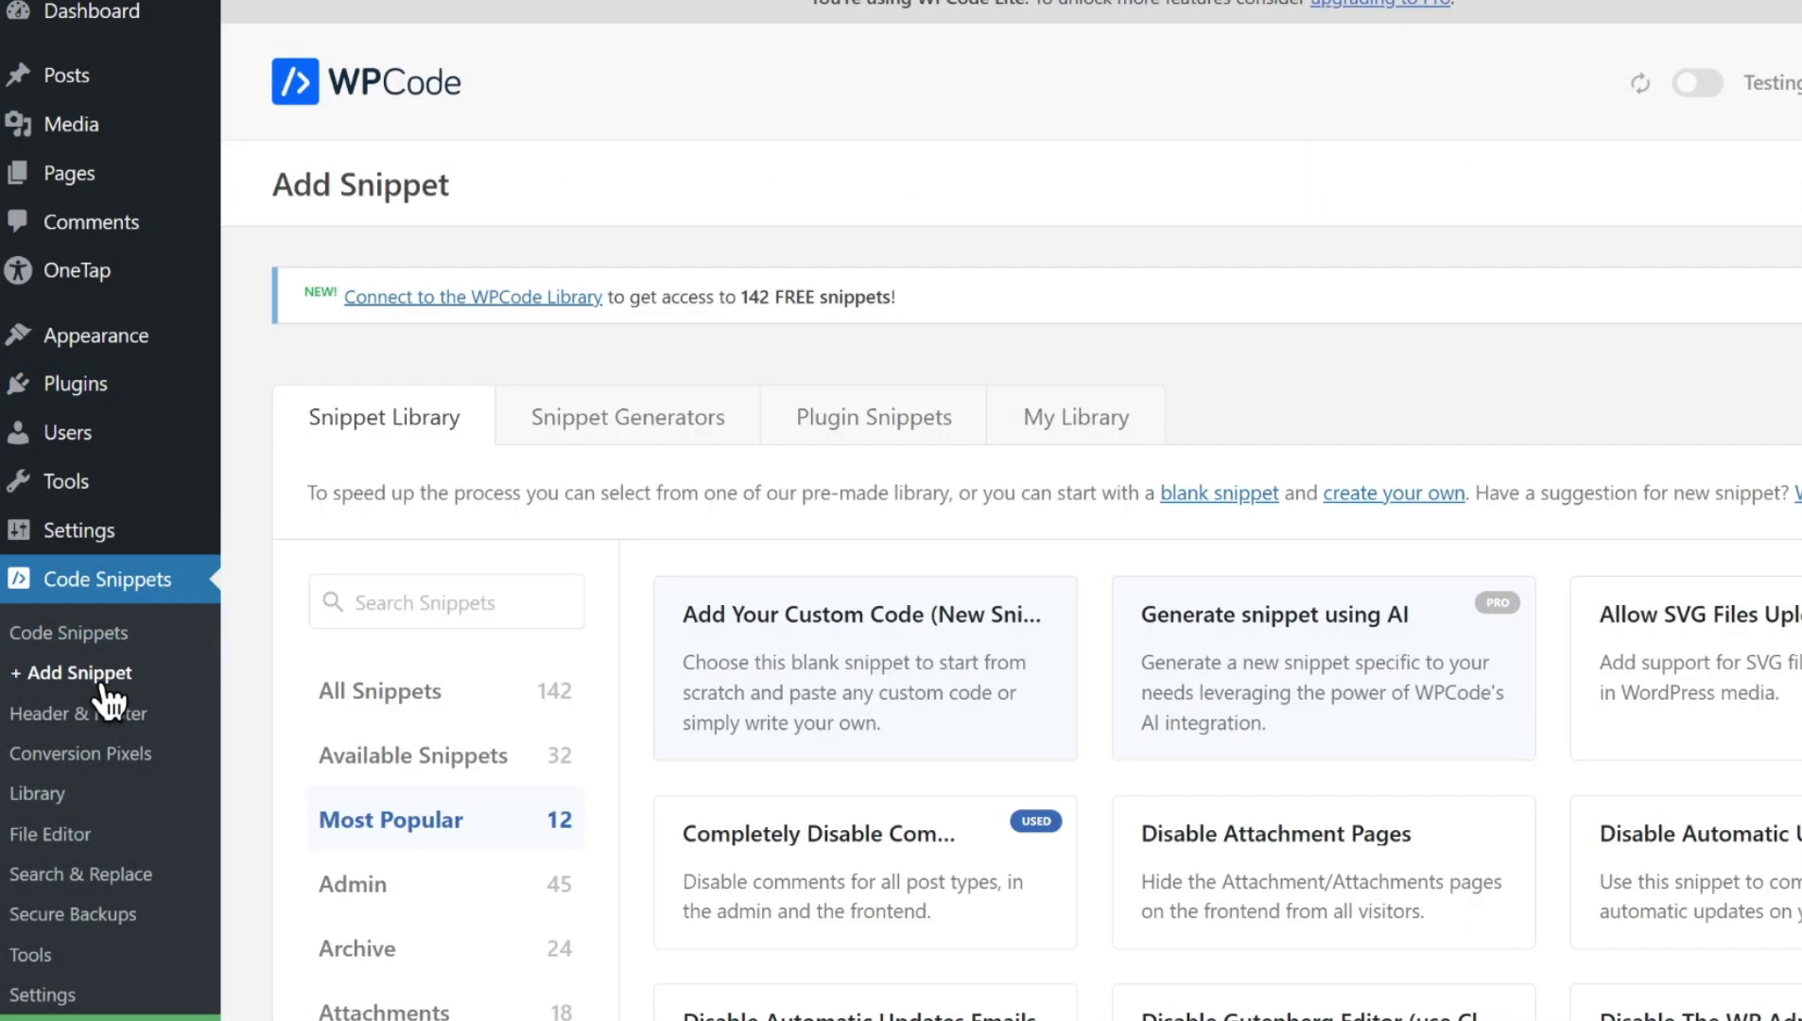
pyautogui.click(789, 683)
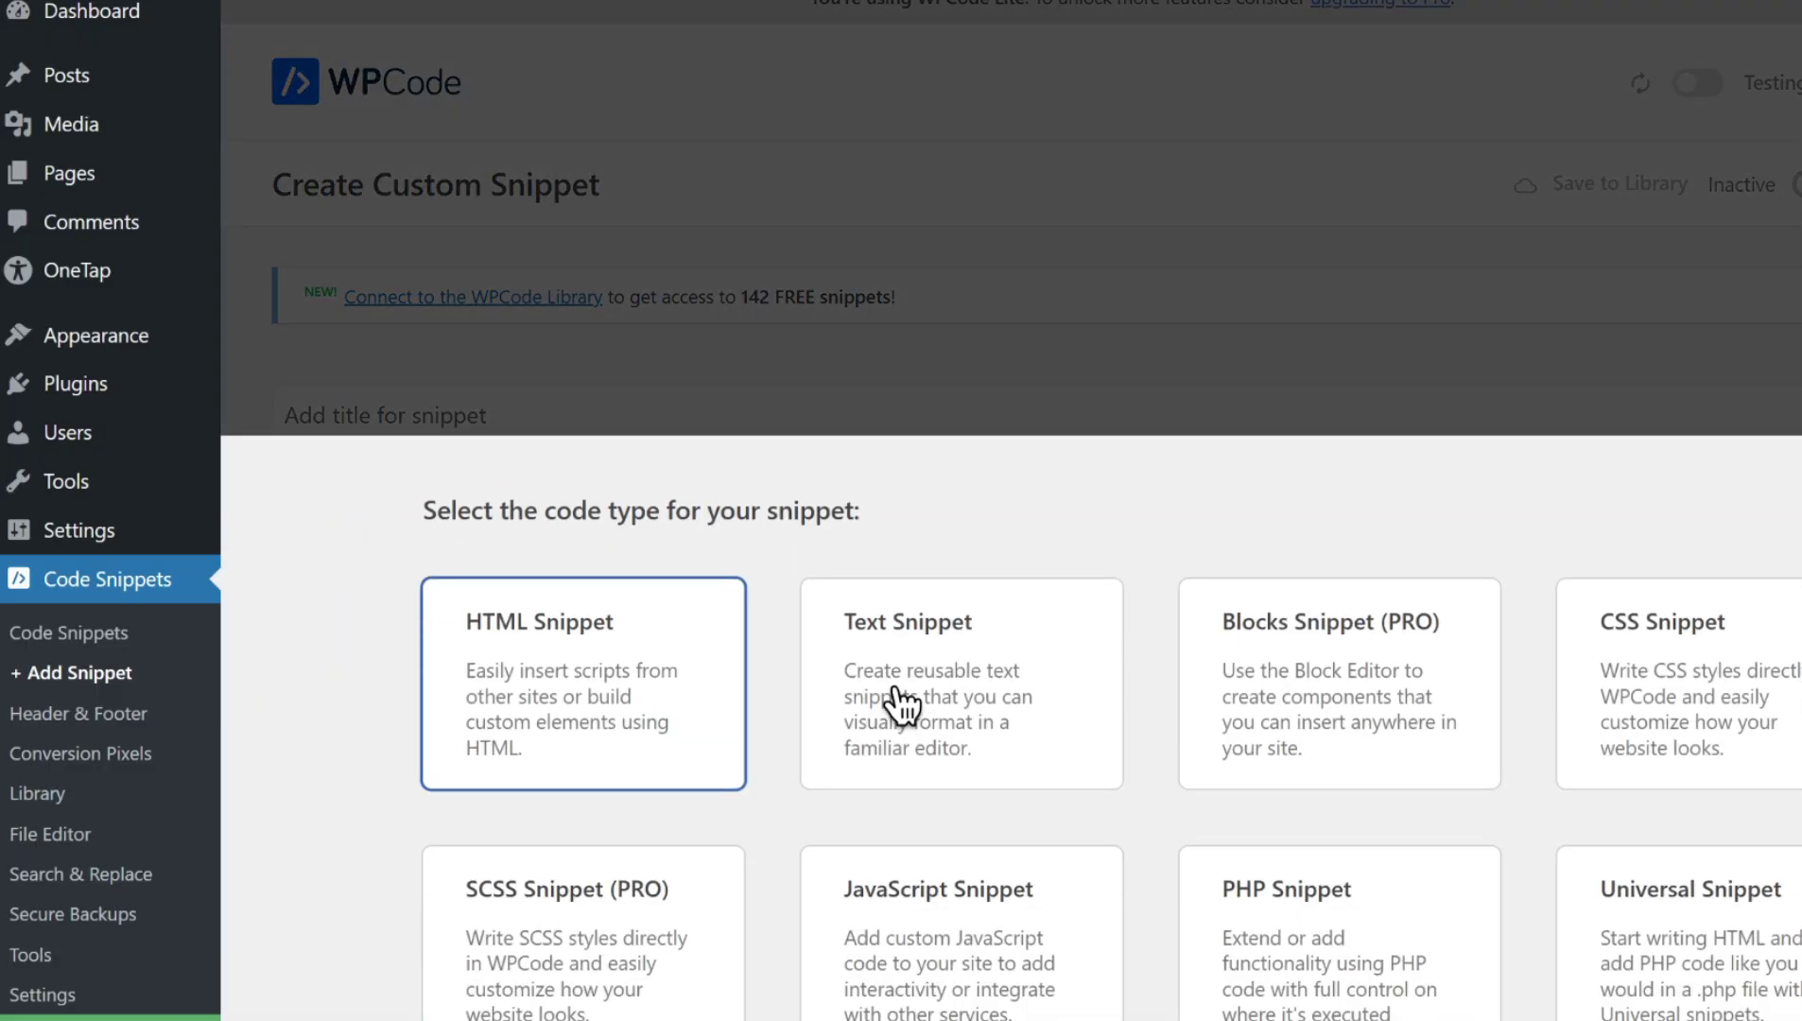
pyautogui.click(632, 702)
pyautogui.write("```php  @ini_set('upload_max_size', '64M');  @ini_set('post_max_size', '64M');  @ini_set('max_execution_time', '300');  ```")
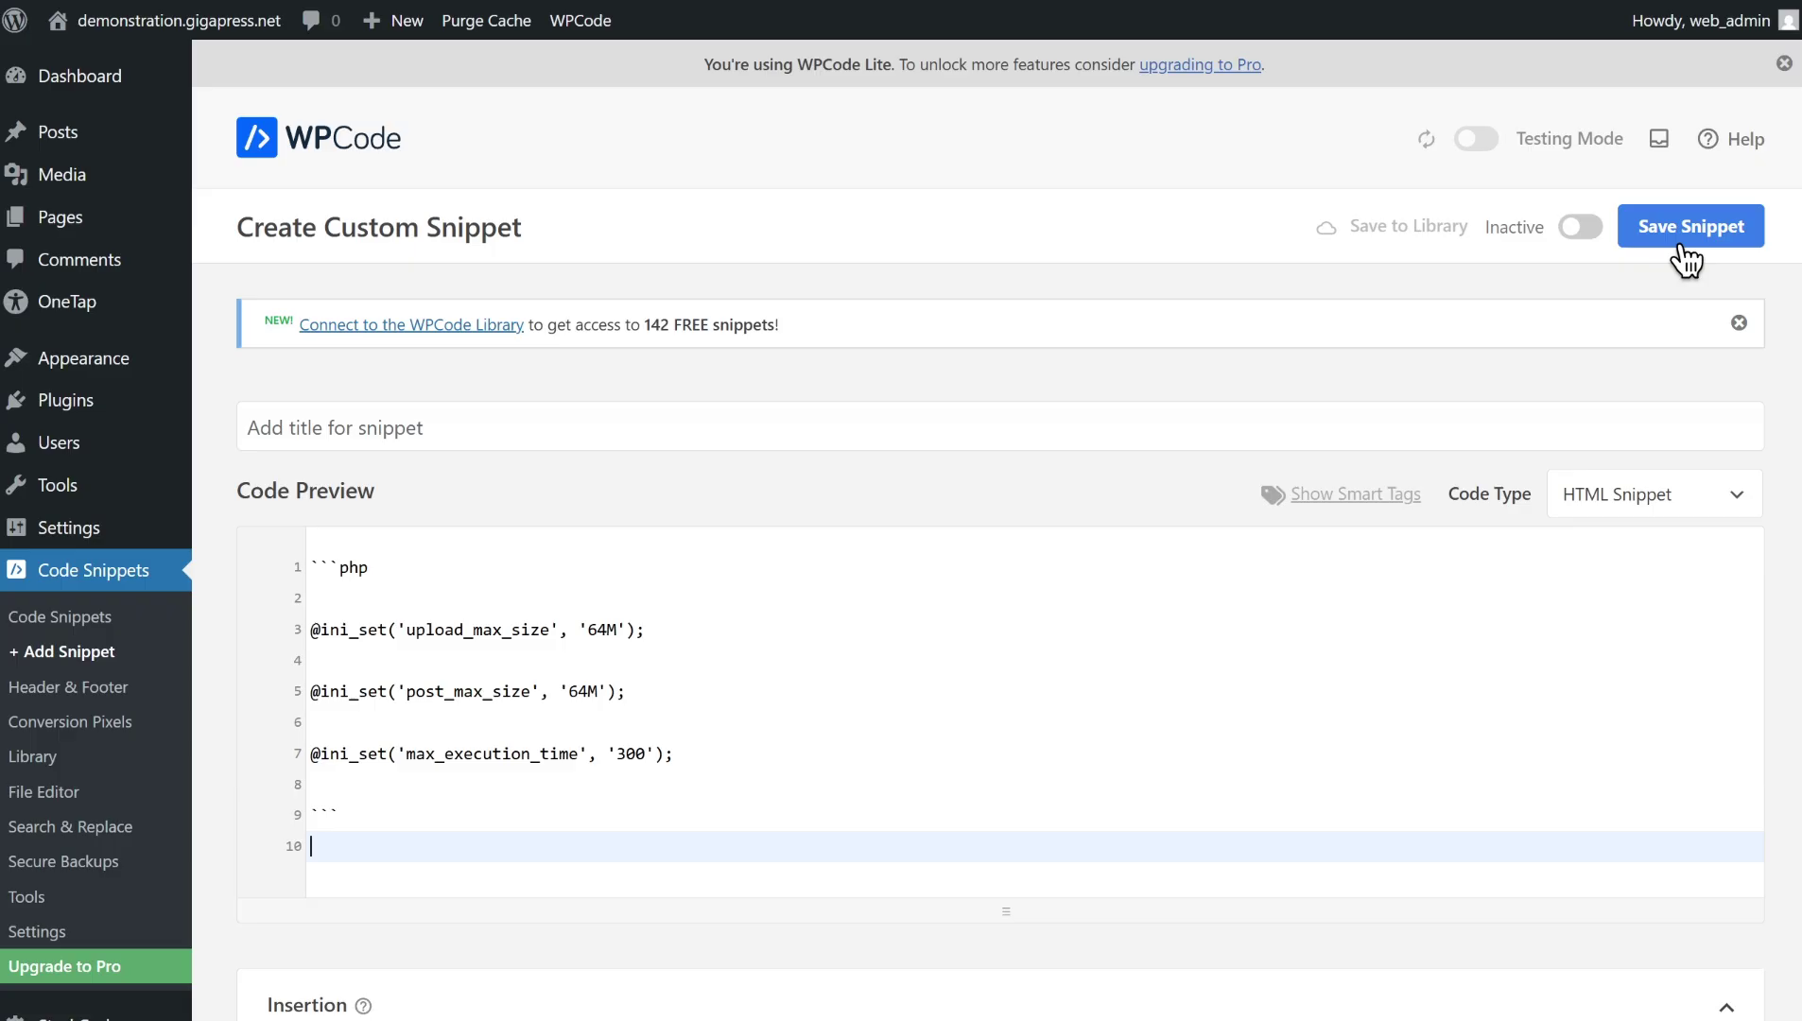
pyautogui.click(1686, 248)
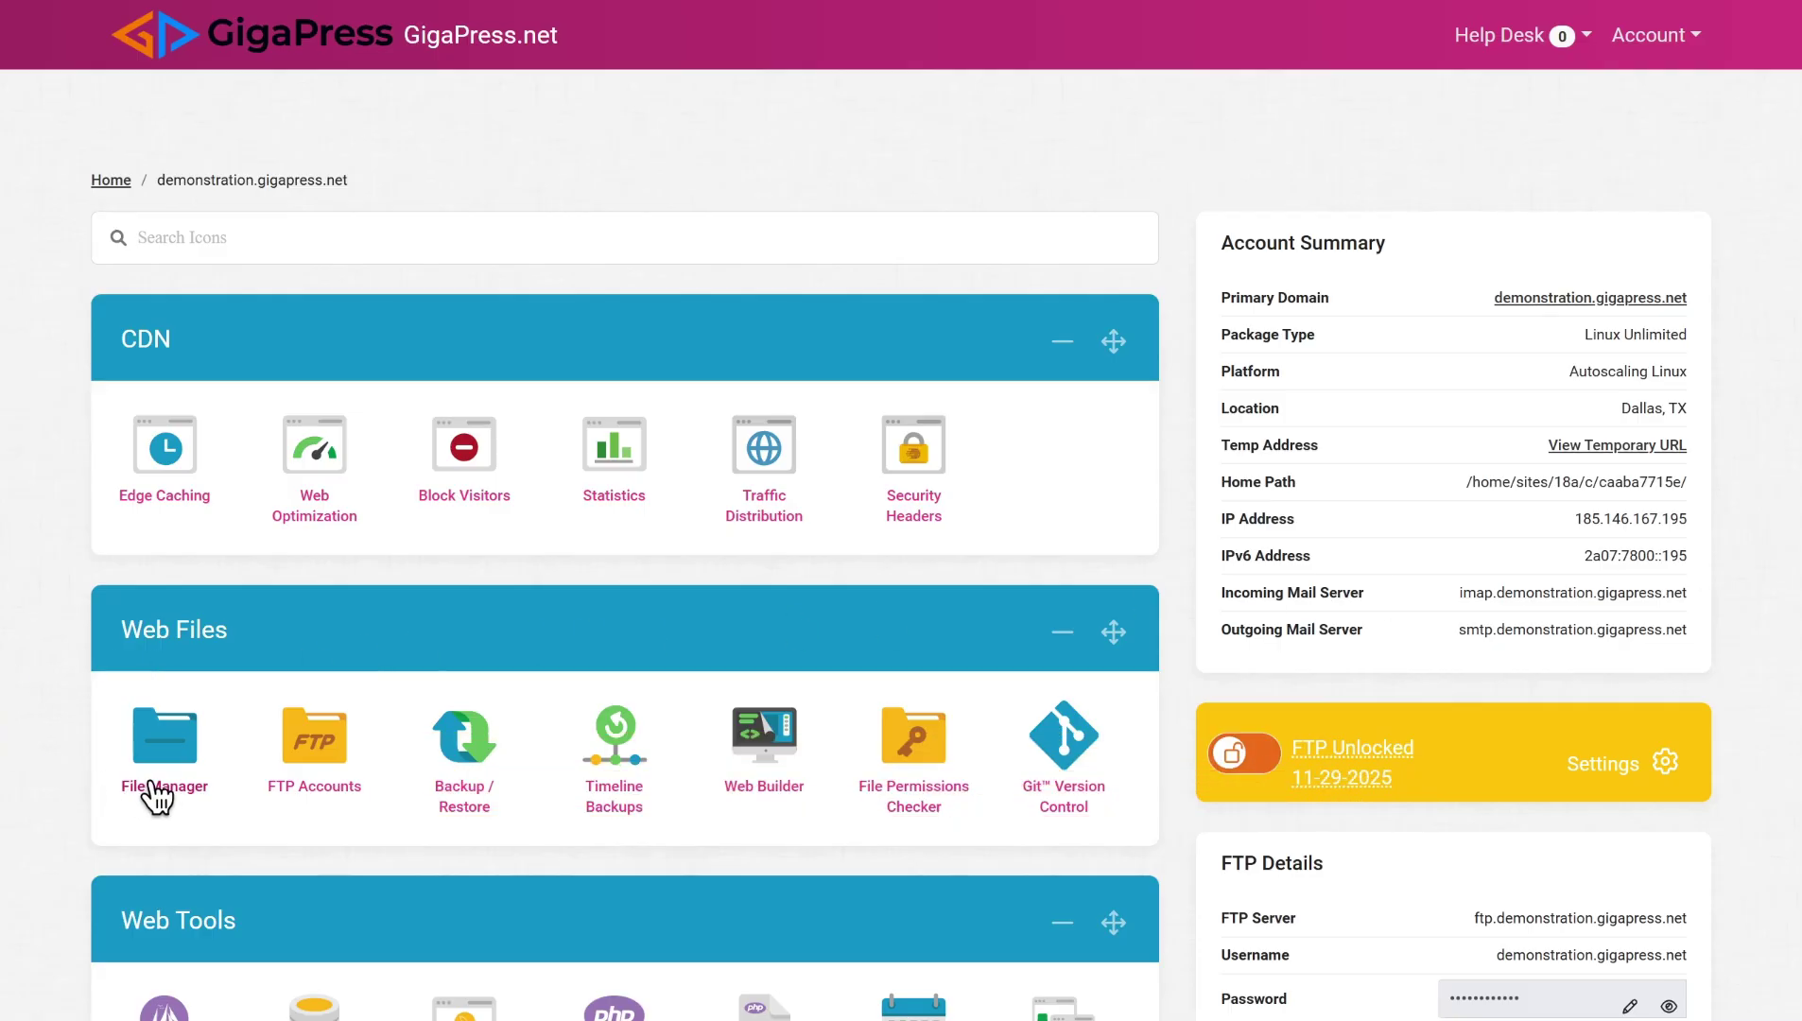
# Open public_html/.htaccess in the File Manager's Code Editor
pyautogui.click(166, 788)
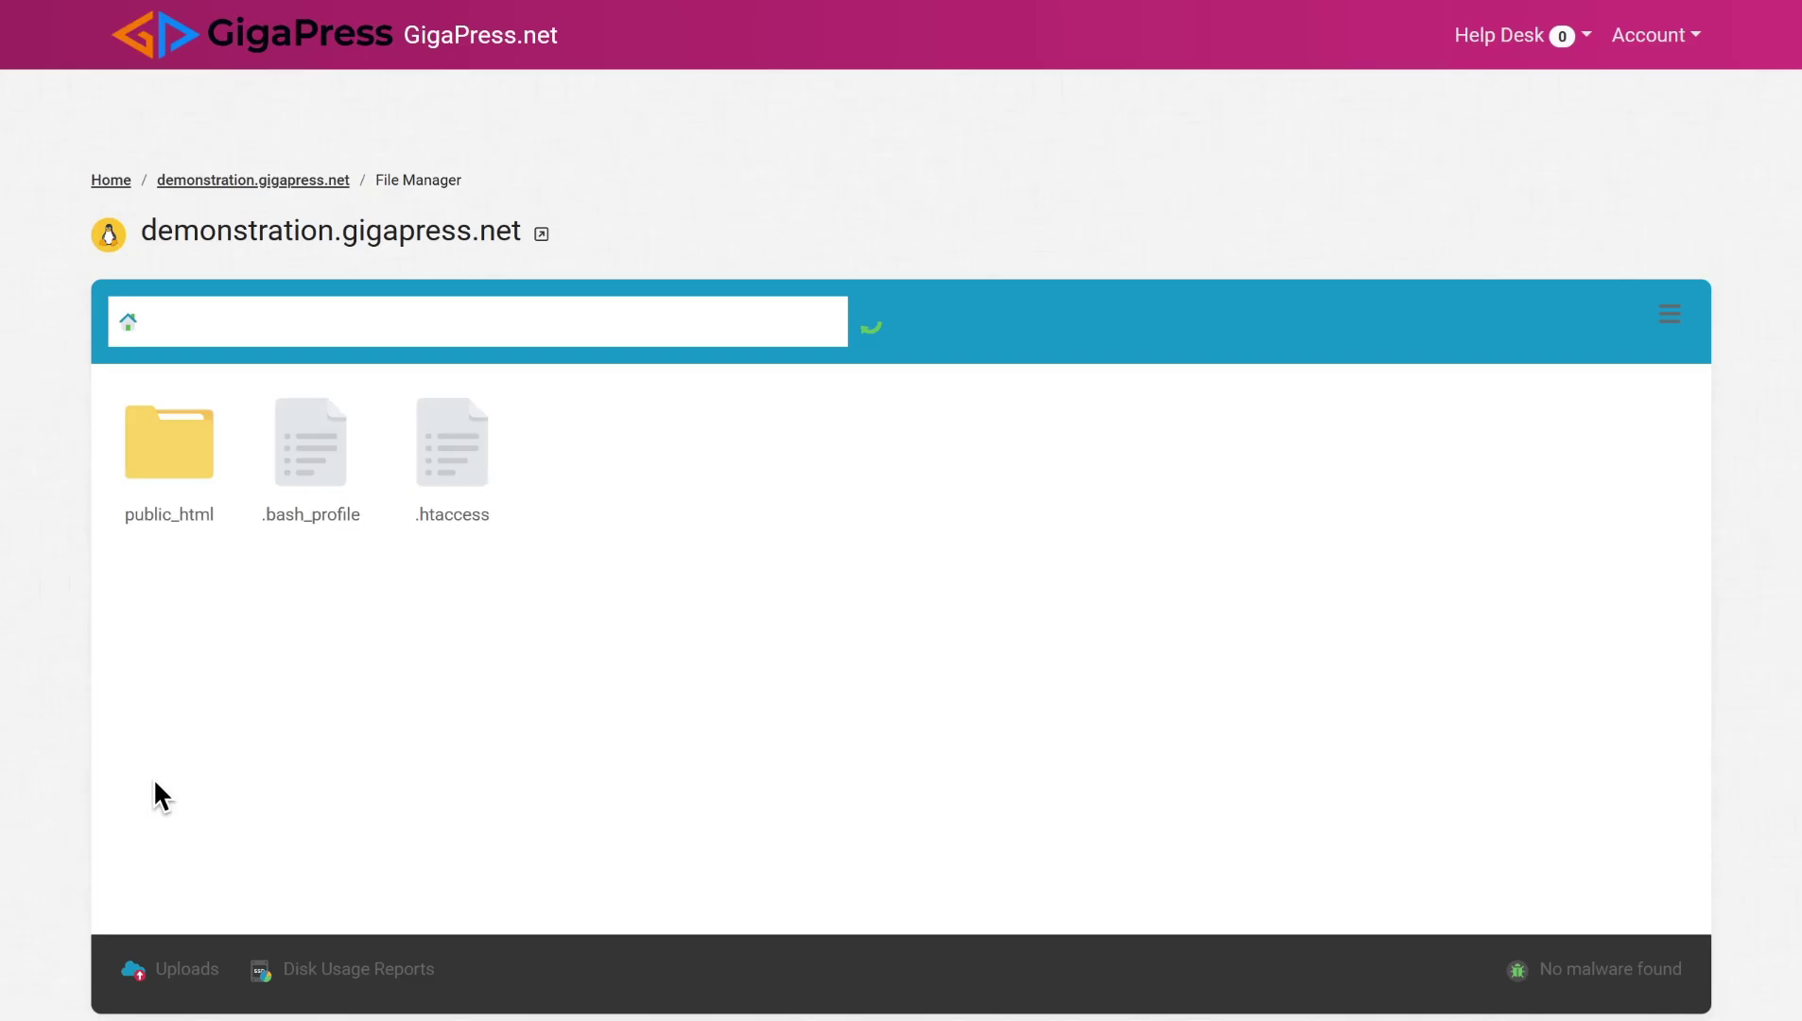
pyautogui.click(171, 474)
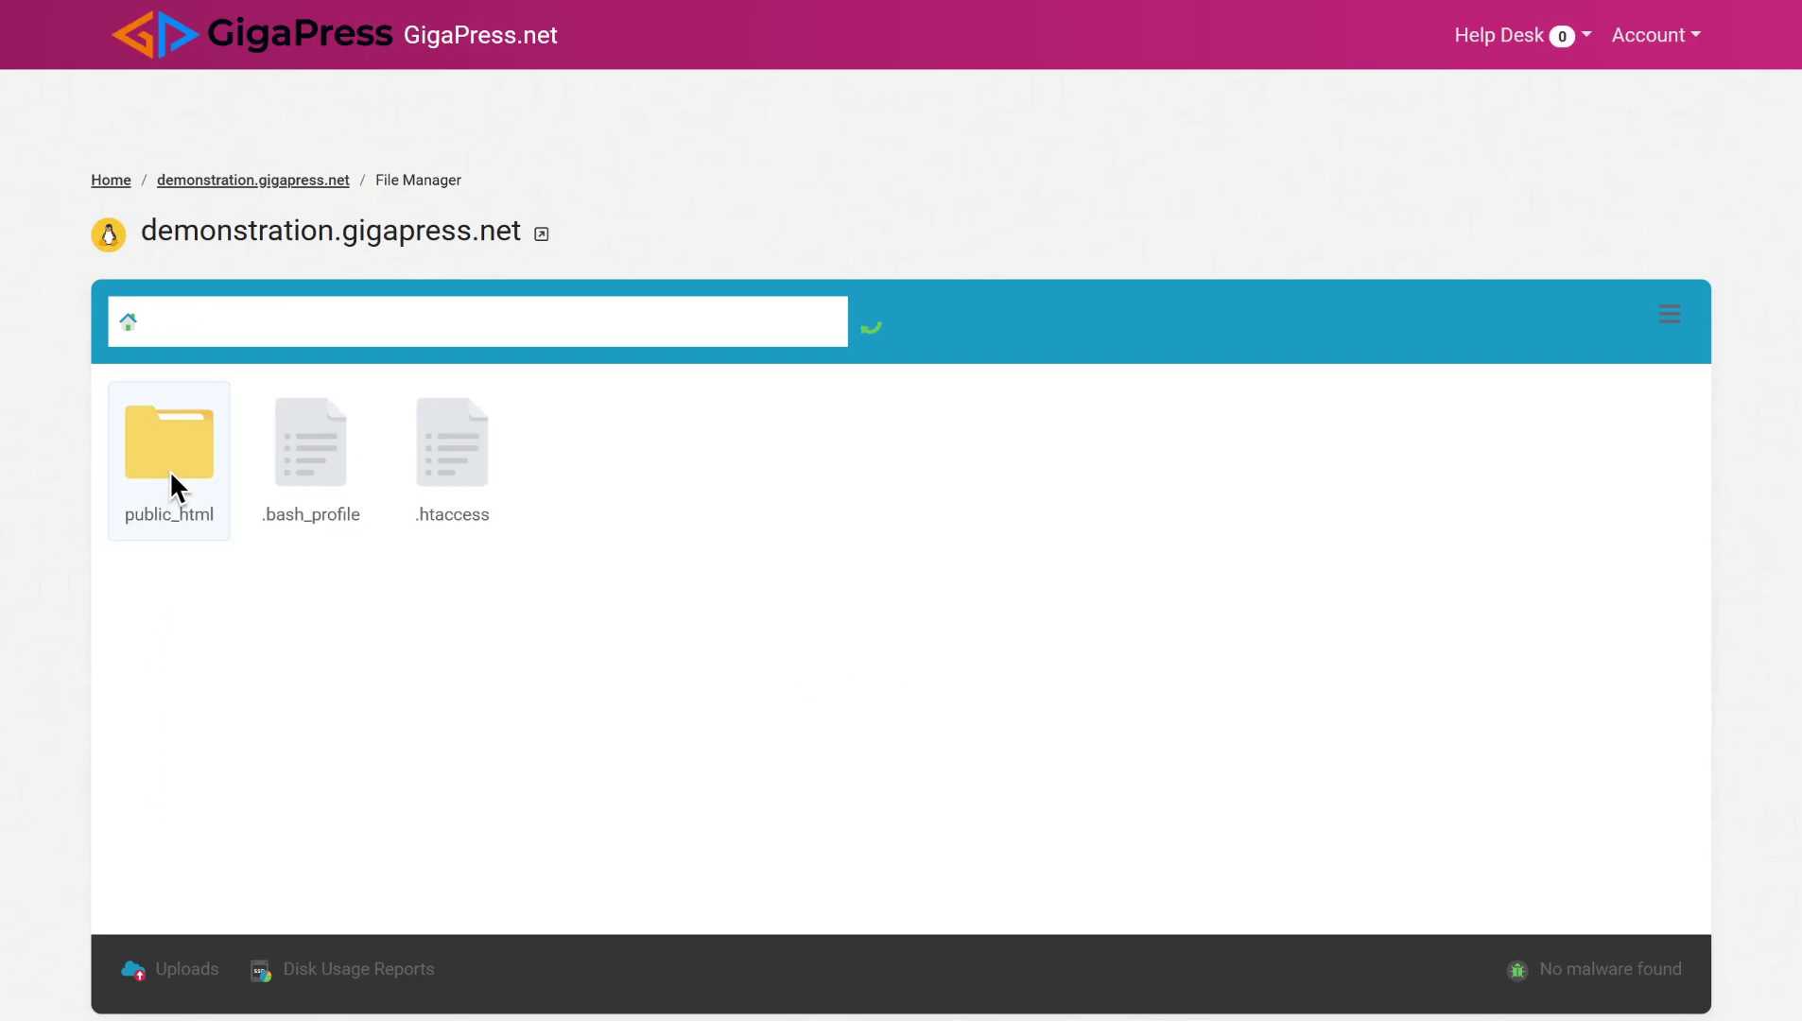
pyautogui.doubleClick(170, 470)
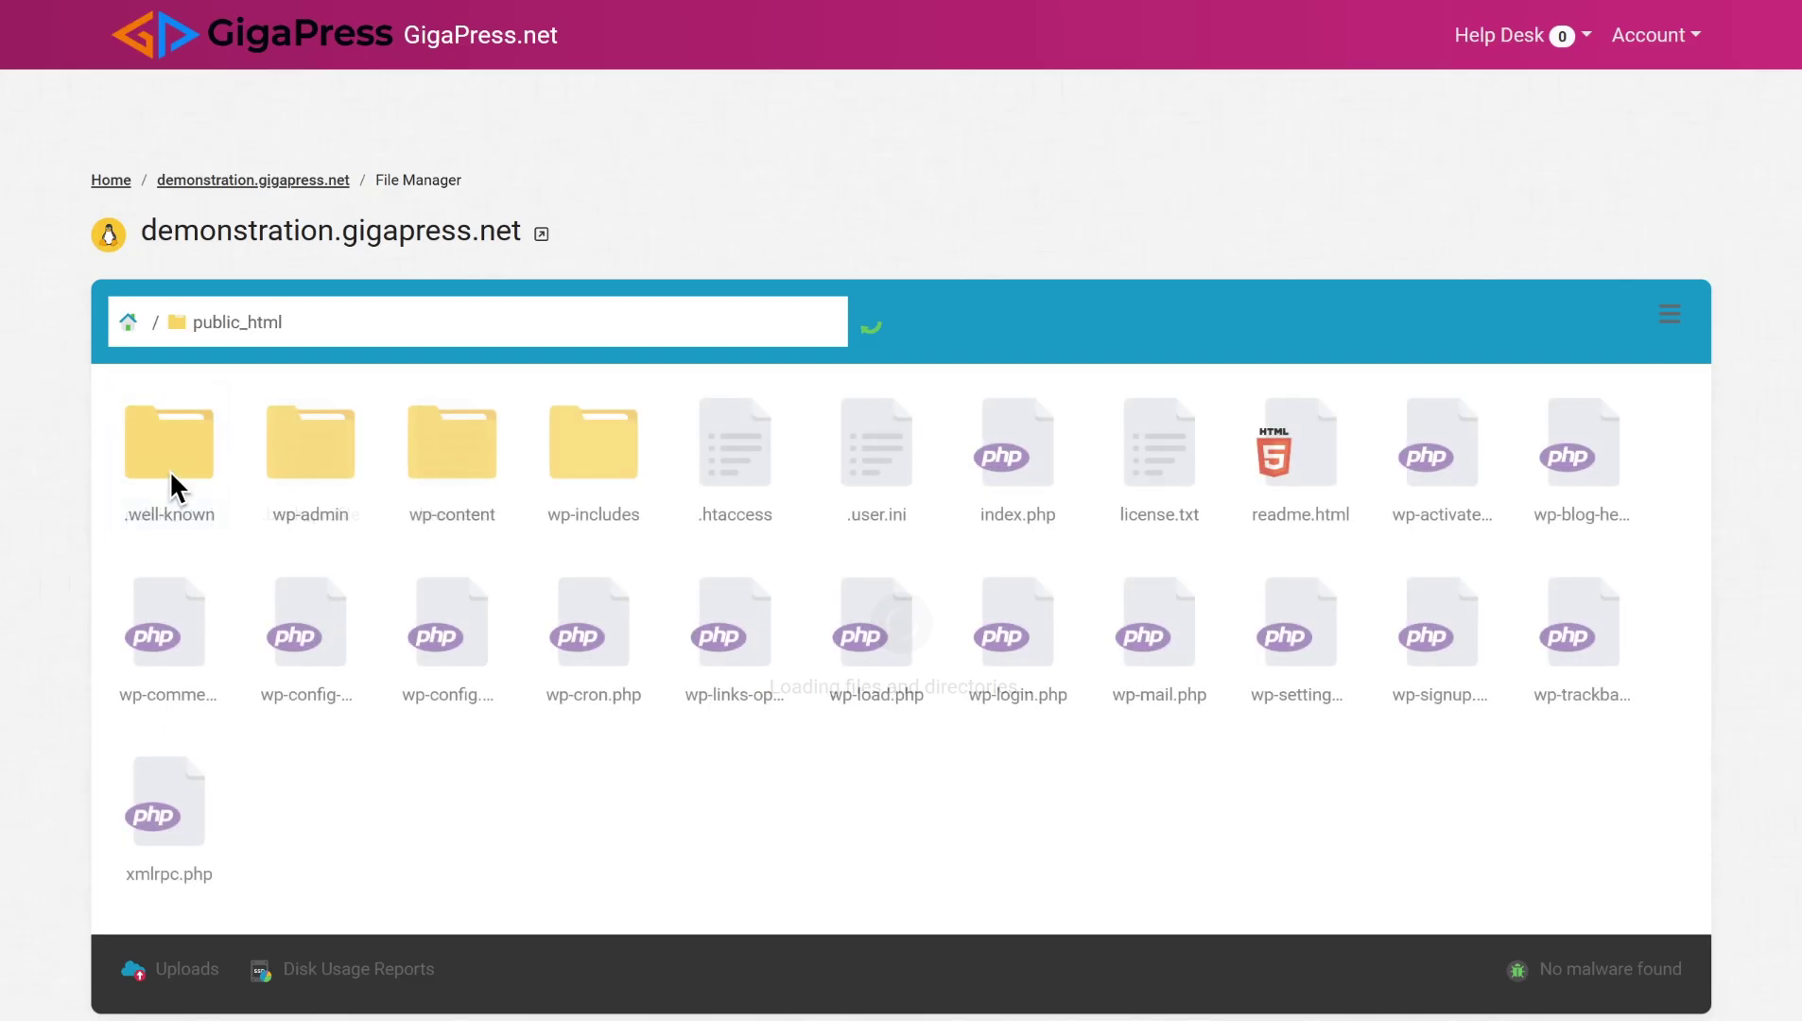
pyautogui.rightClick(734, 467)
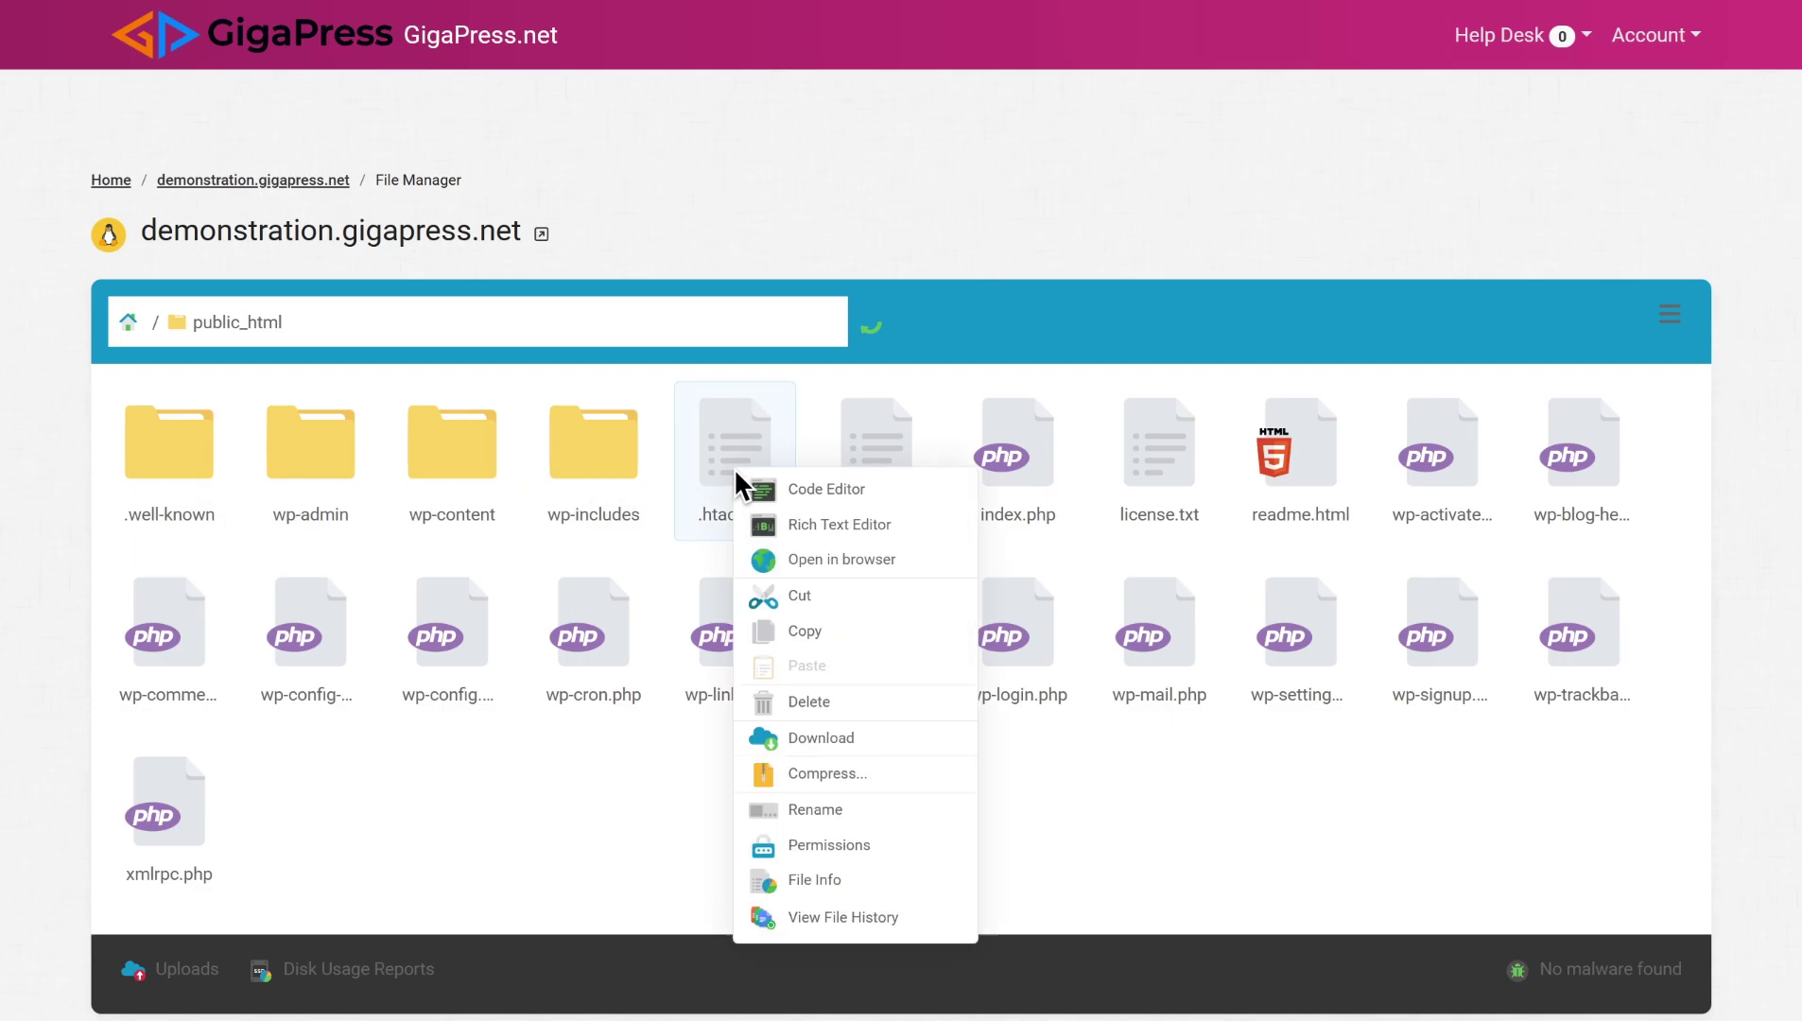
pyautogui.click(811, 494)
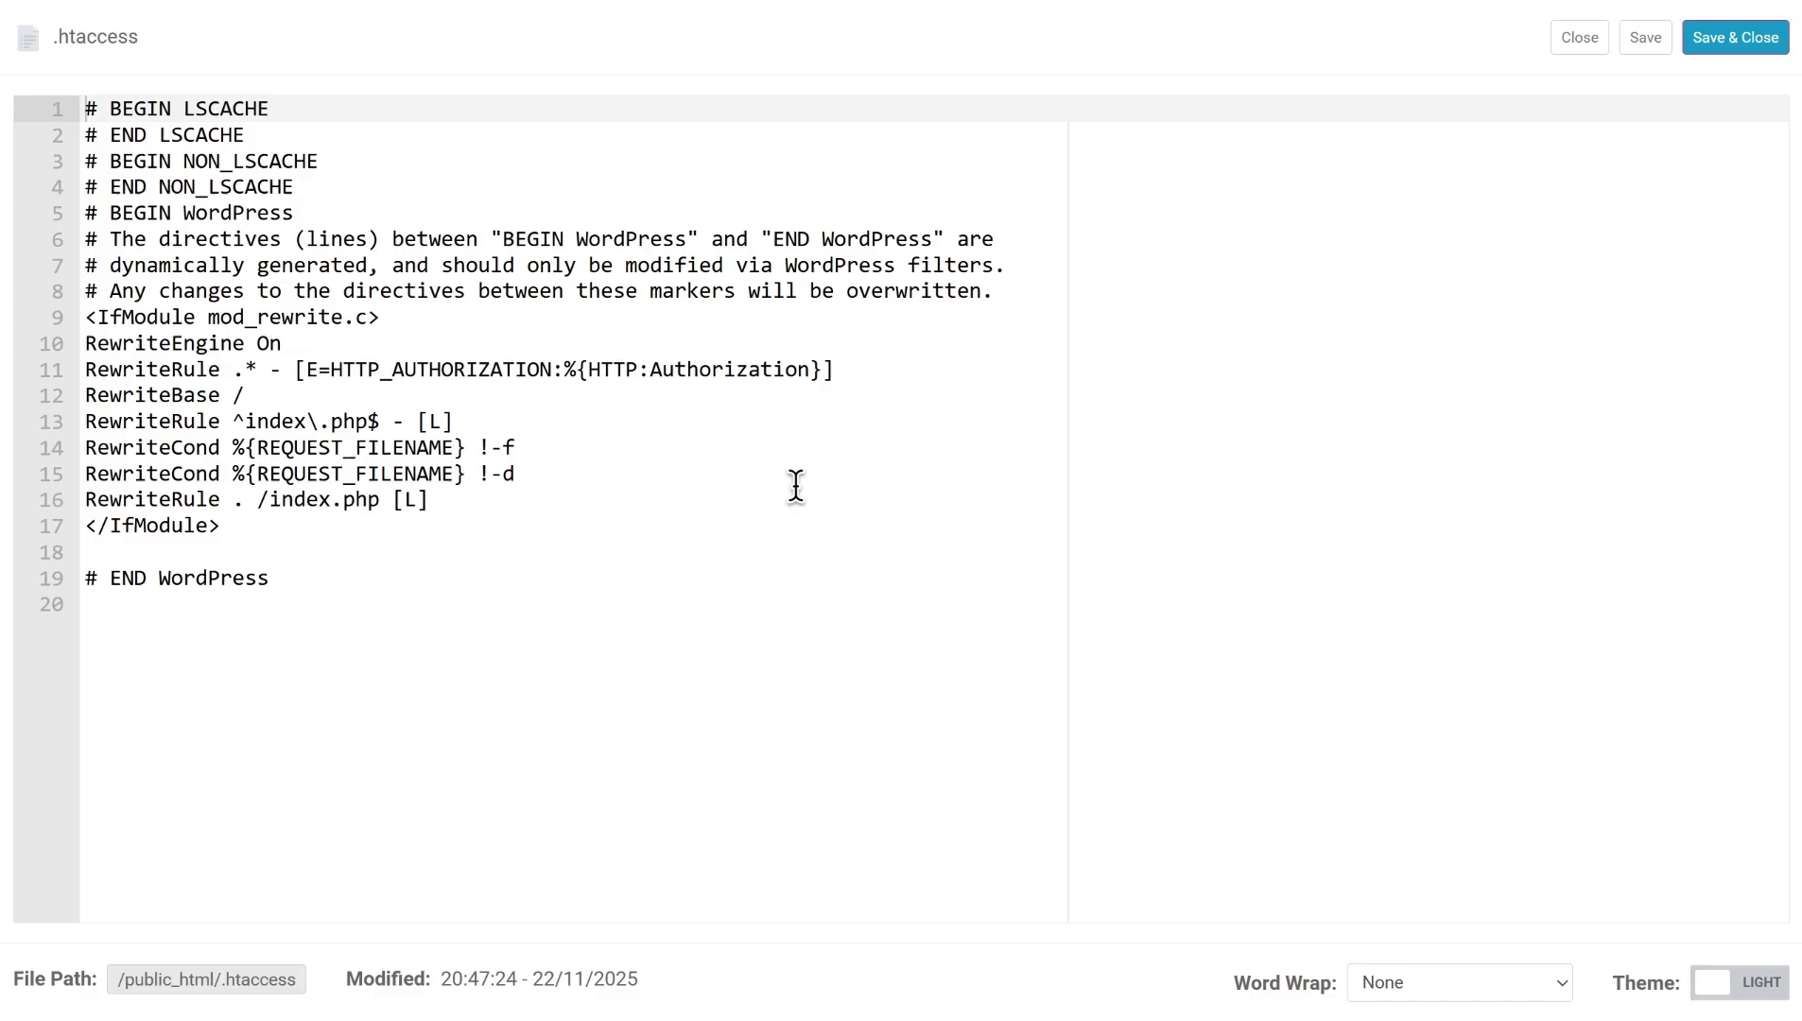
# Paste the four php_value lines (64M upload/post size, 300 time limits) at line 18 of .htaccess
pyautogui.click(269, 549)
pyautogui.rightClick(270, 558)
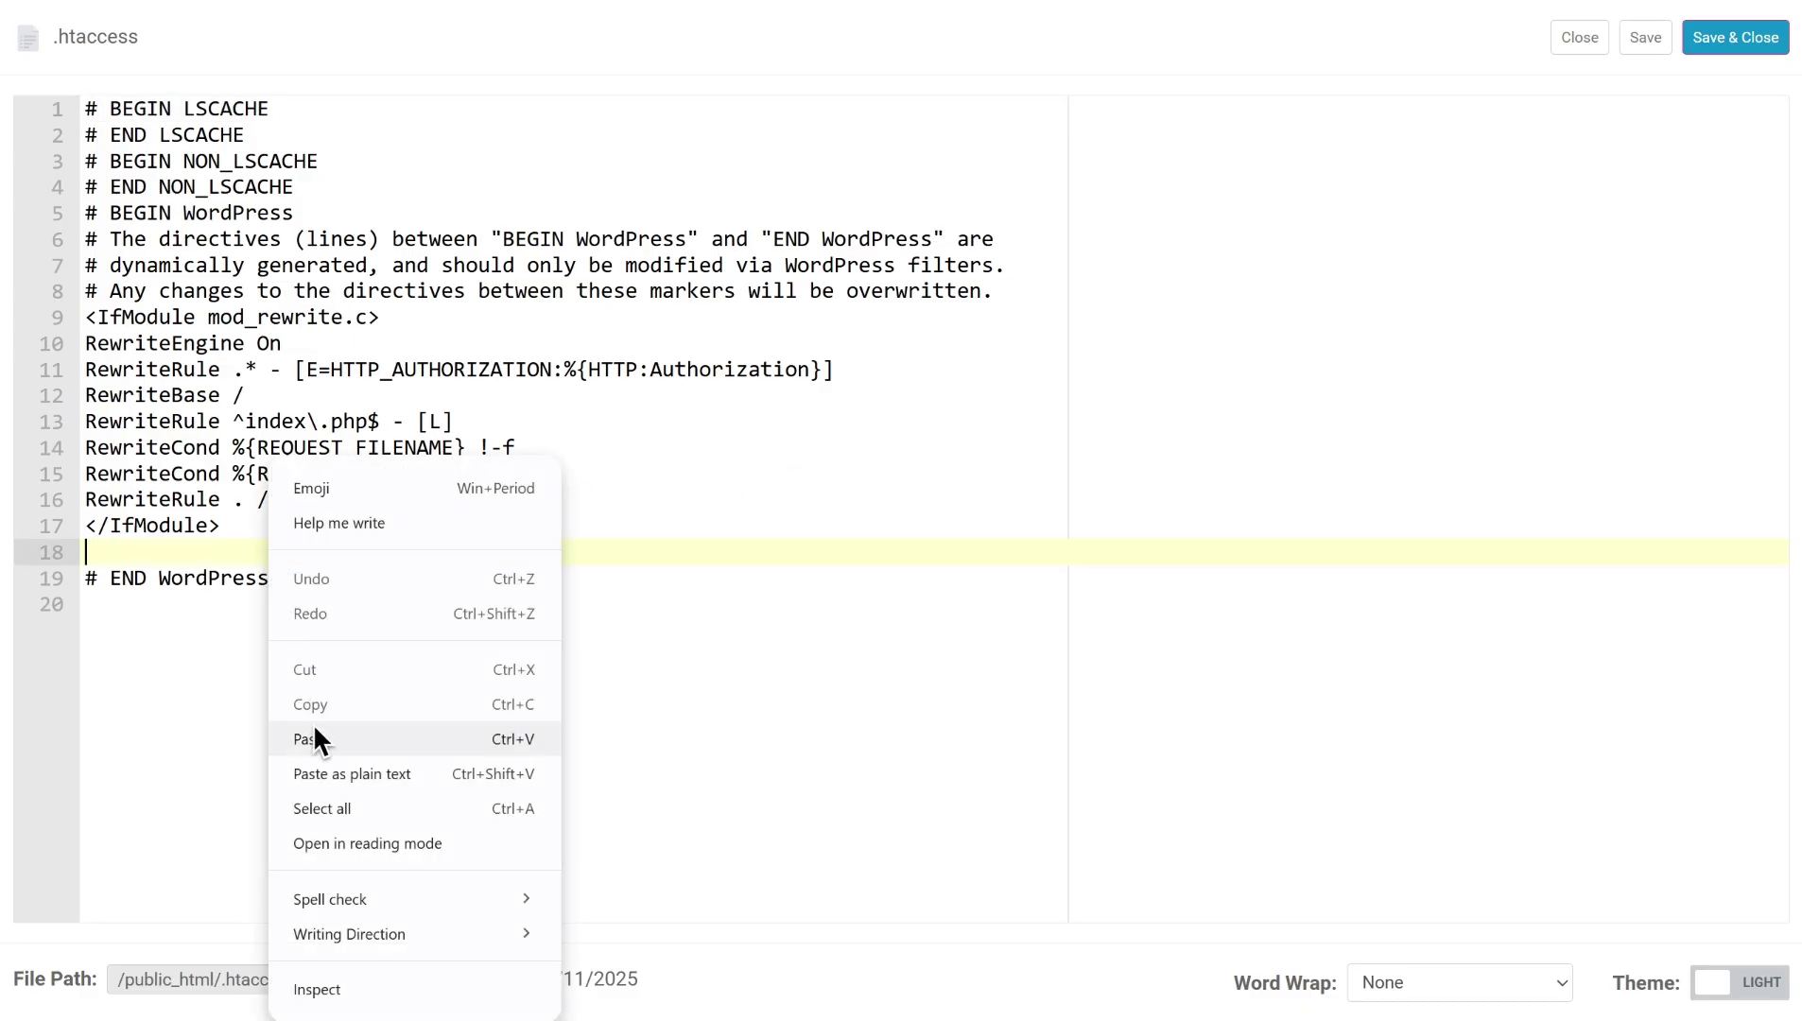
pyautogui.click(316, 754)
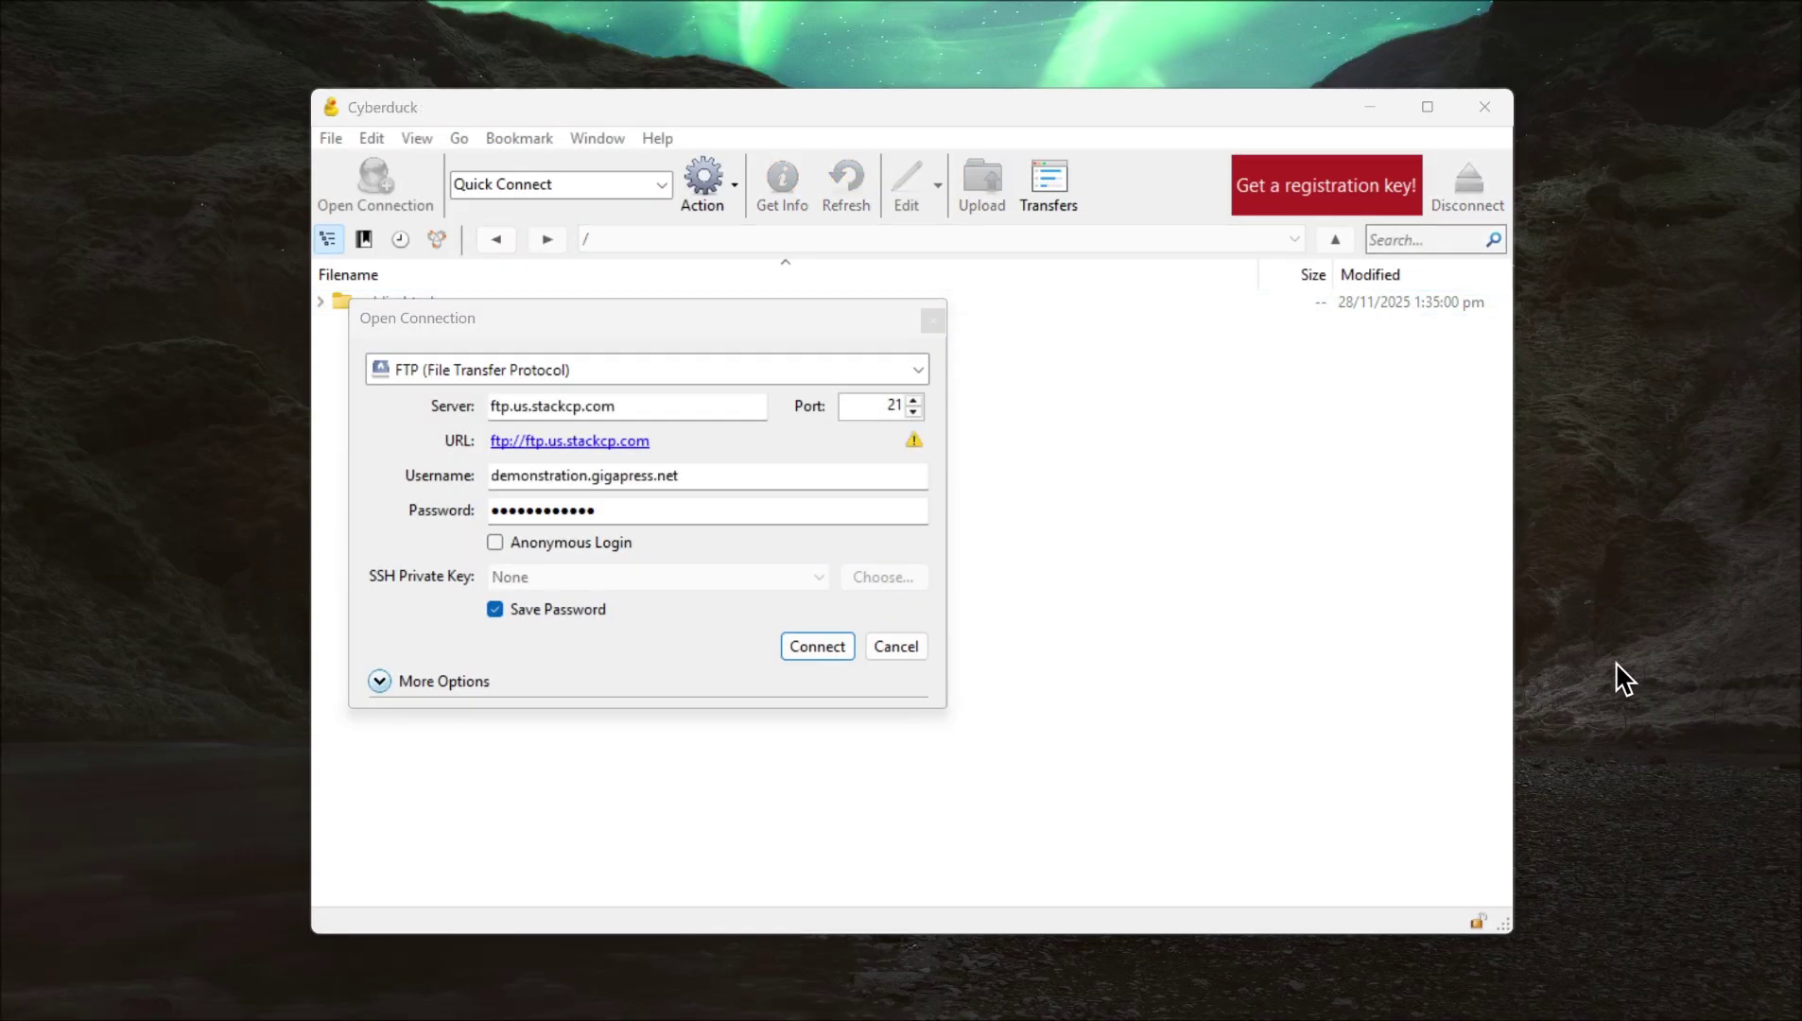
# Connect over FTP in Cyberduck and browse to public_html/wp-content/uploads
pyautogui.click(819, 649)
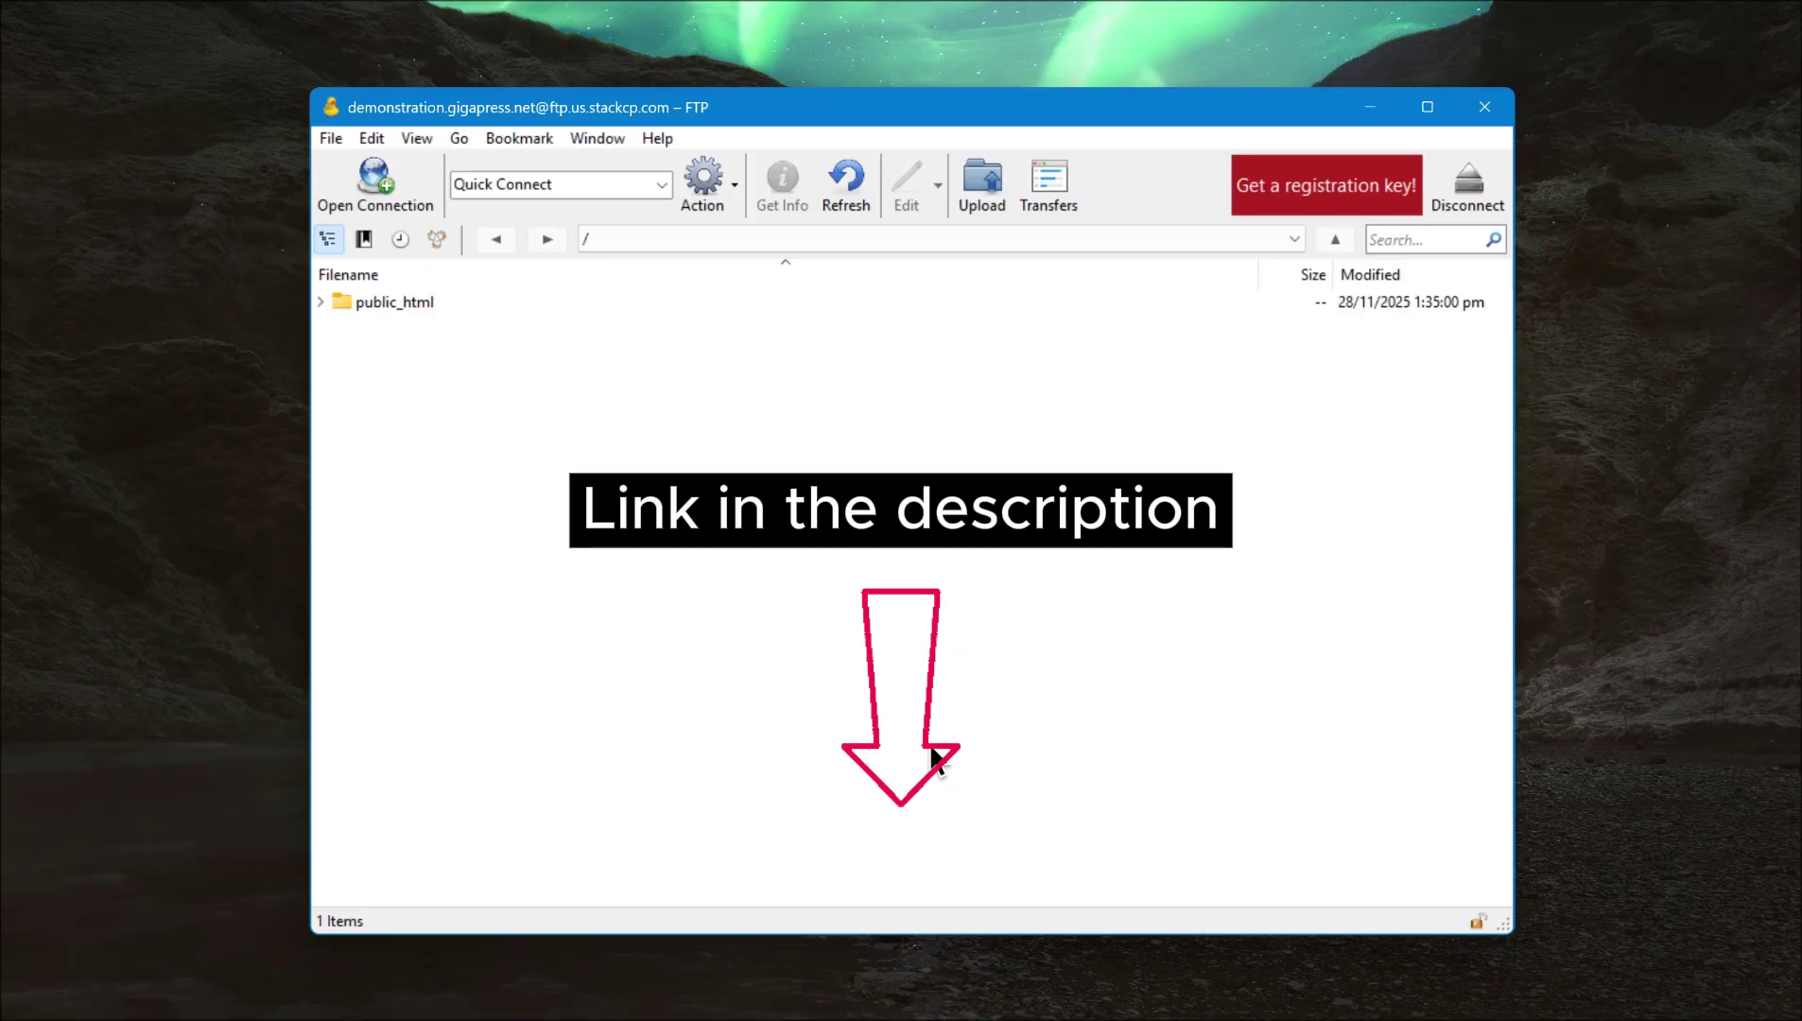
pyautogui.click(427, 302)
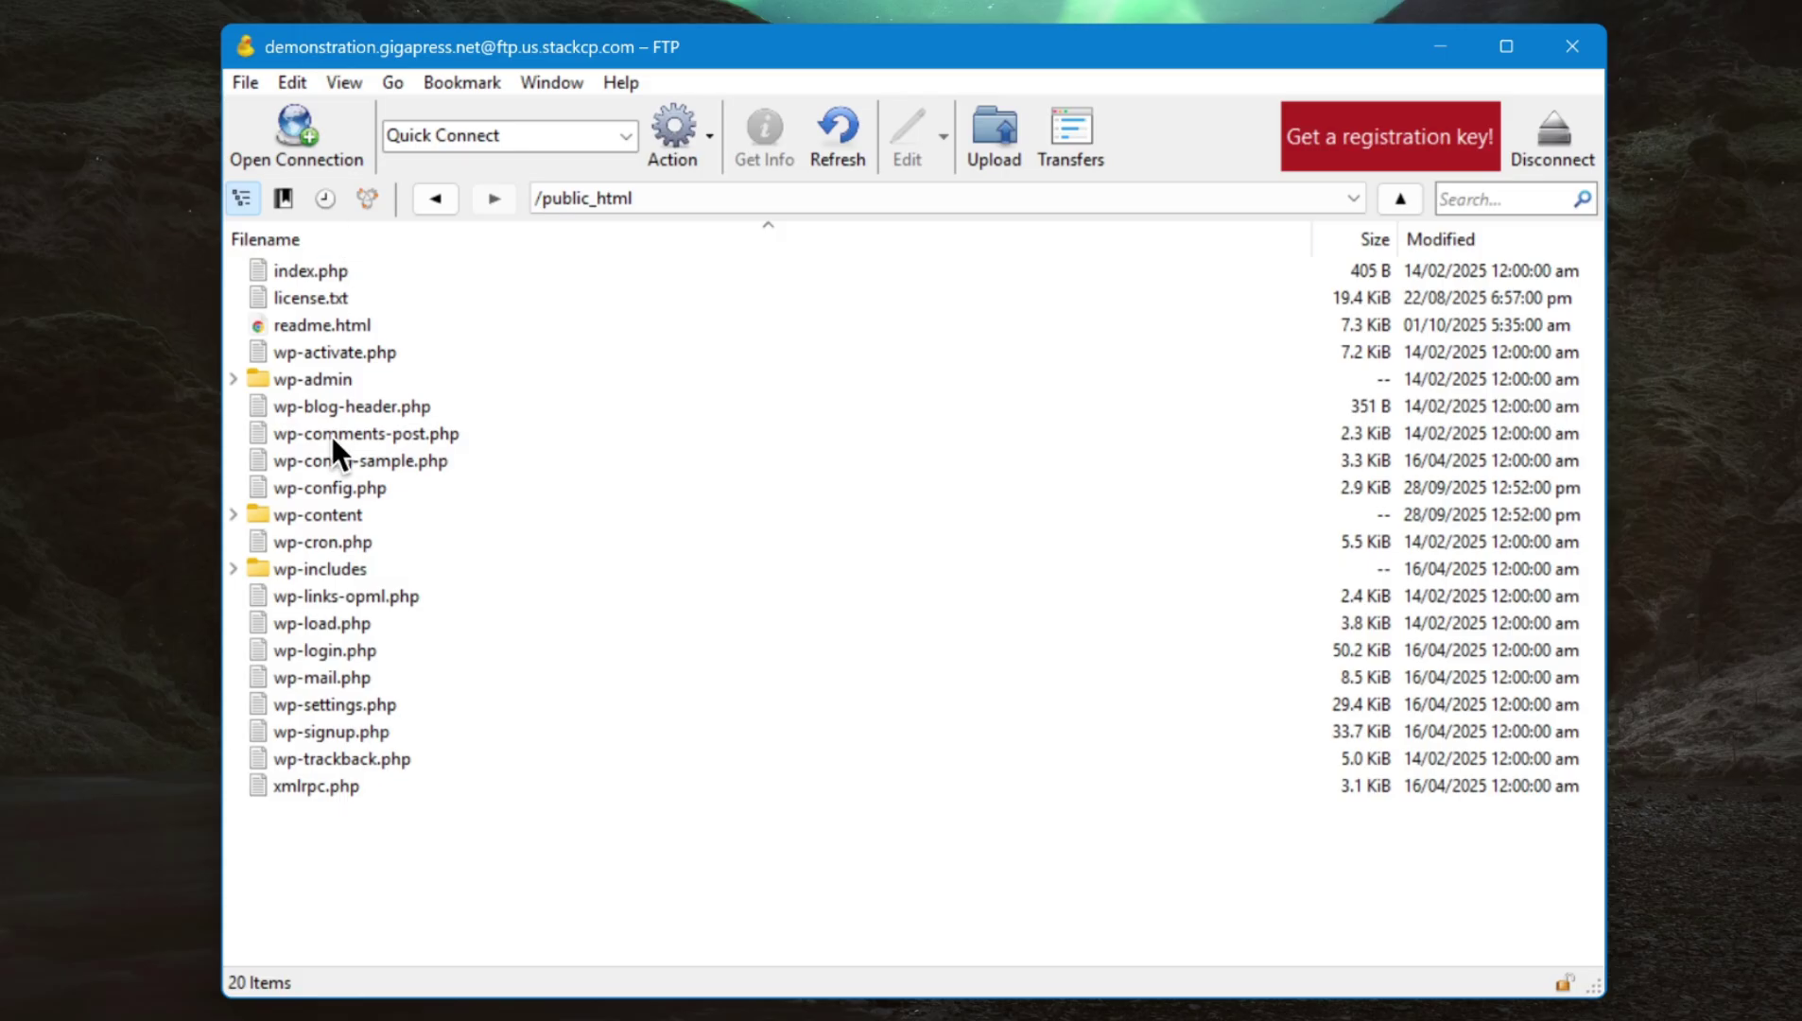
pyautogui.doubleClick(326, 516)
pyautogui.doubleClick(313, 572)
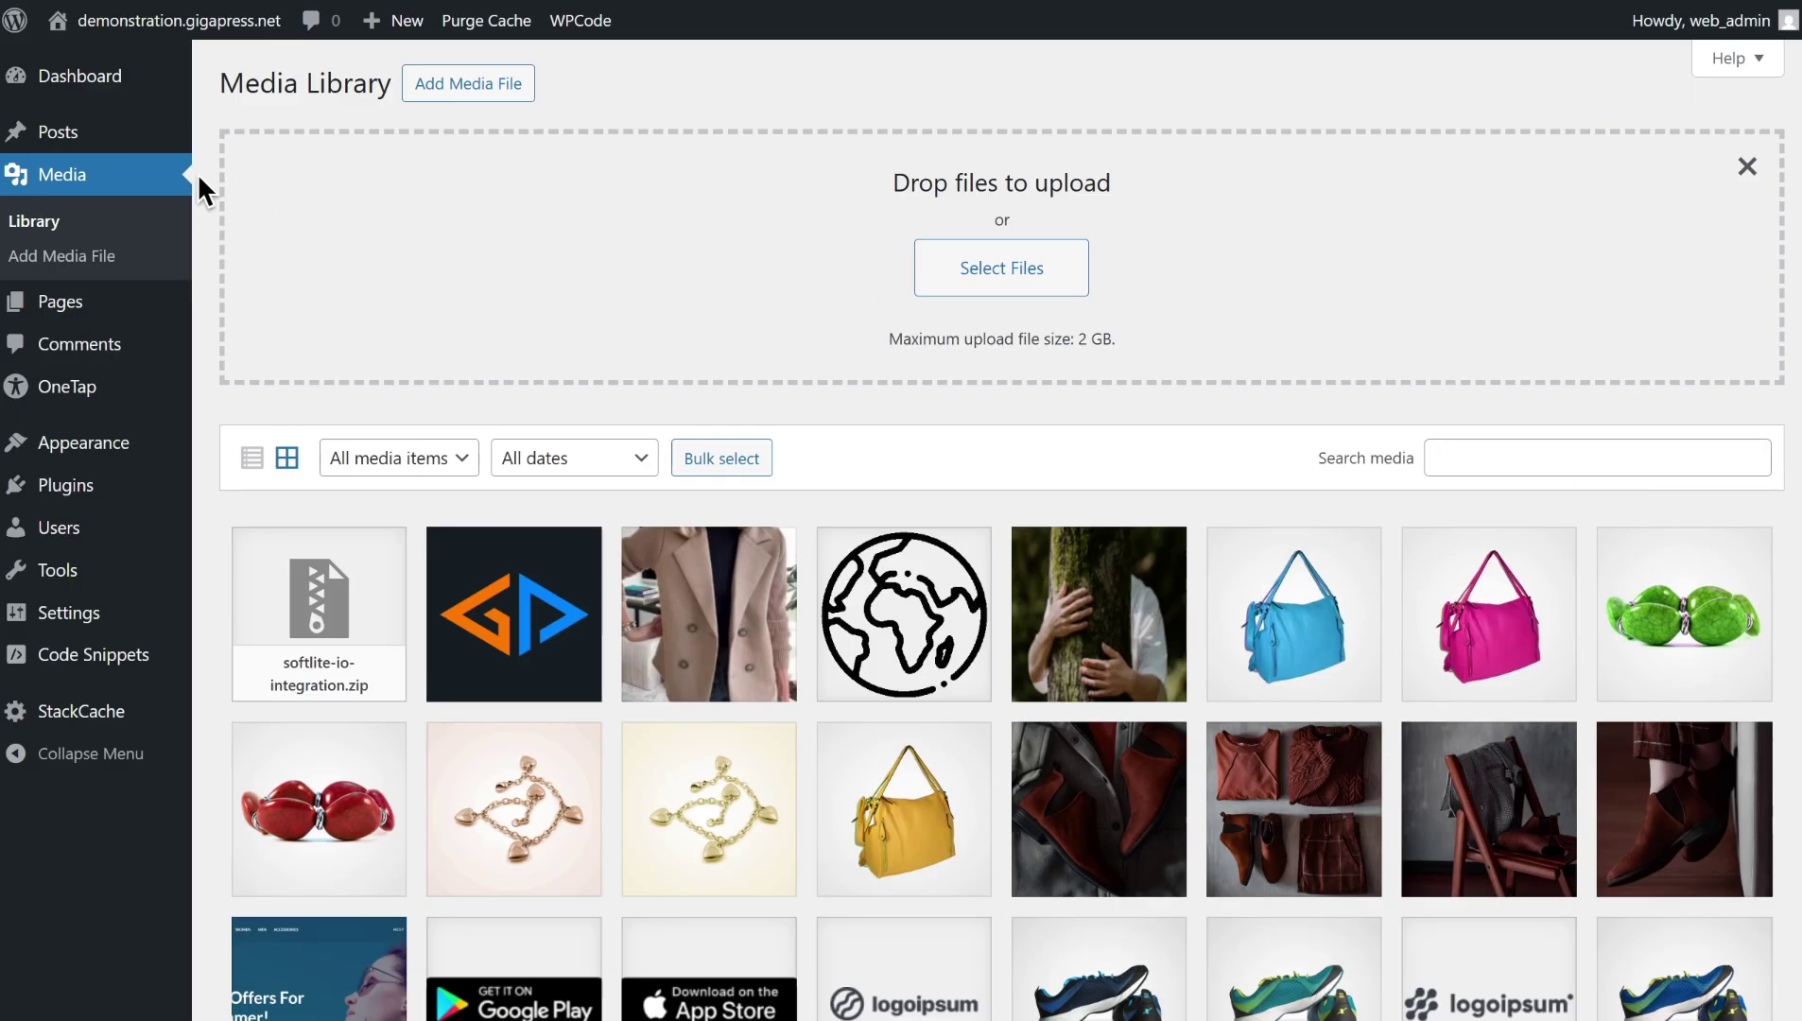
# Choose Select Files on the Media Library upload page
pyautogui.click(1041, 290)
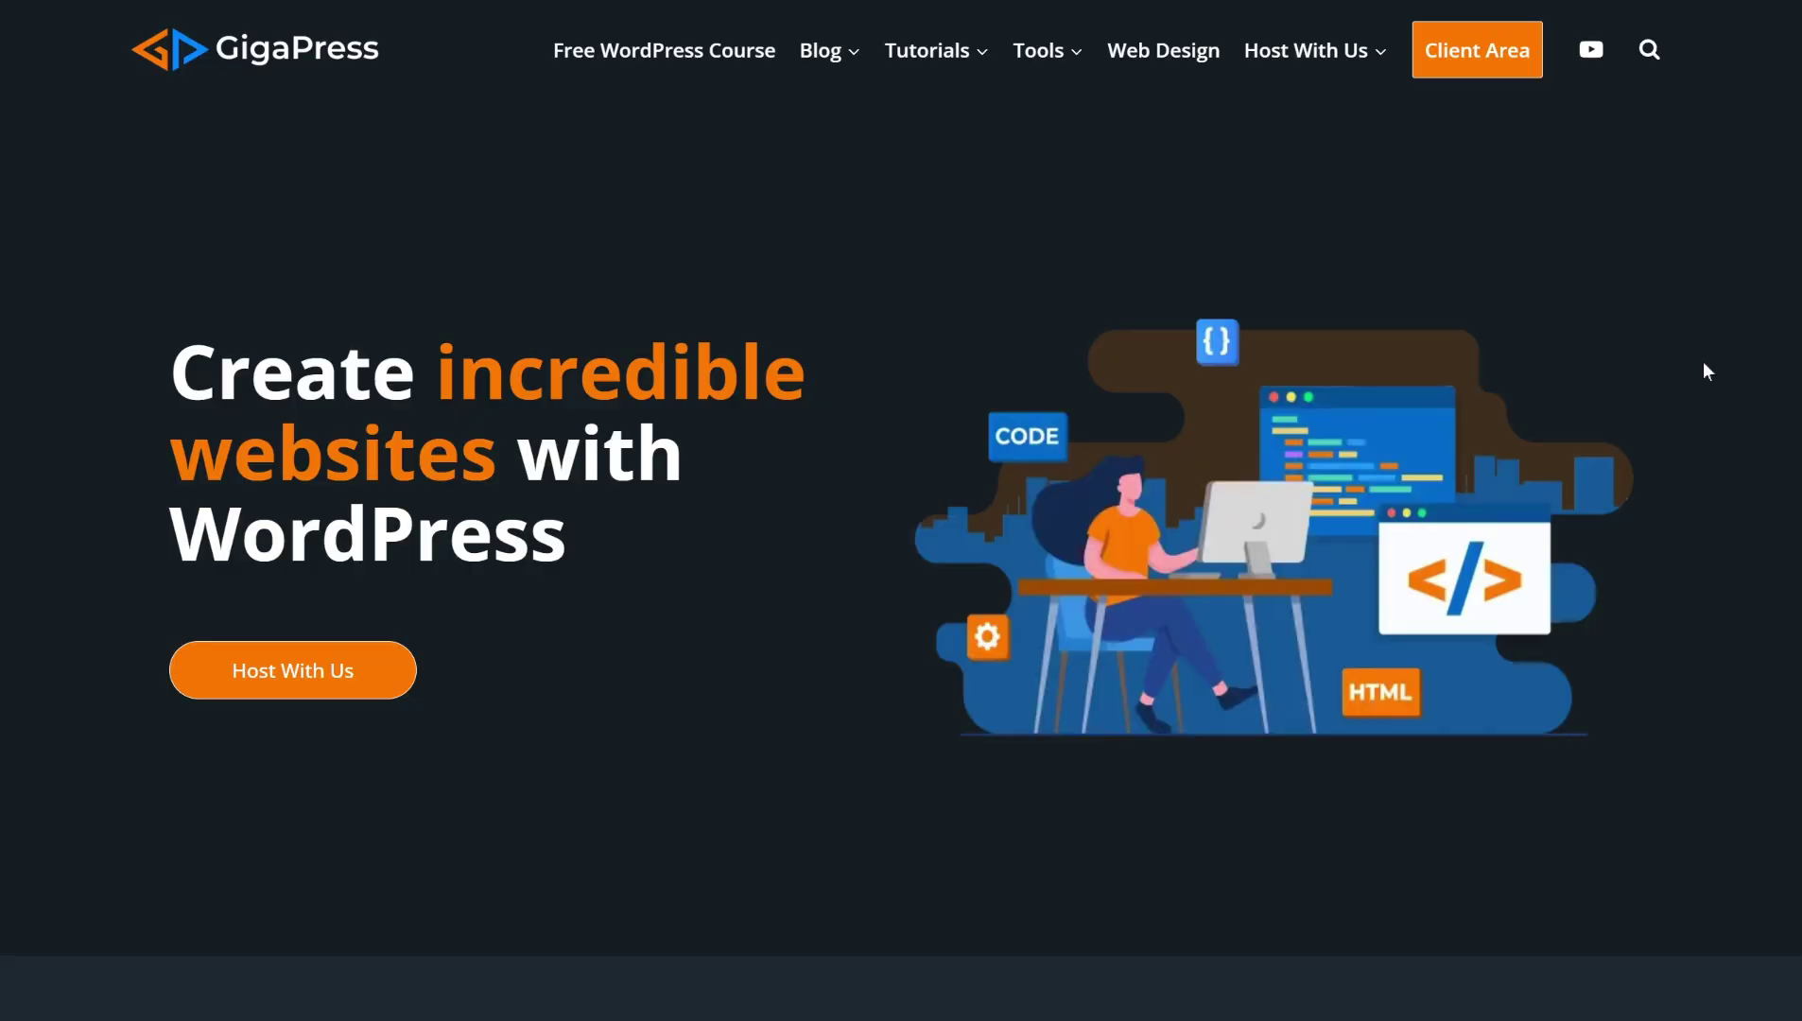
# Go from the GigaPress homepage to its WordPress Hosting page
pyautogui.scroll(-15, 1704, 363)
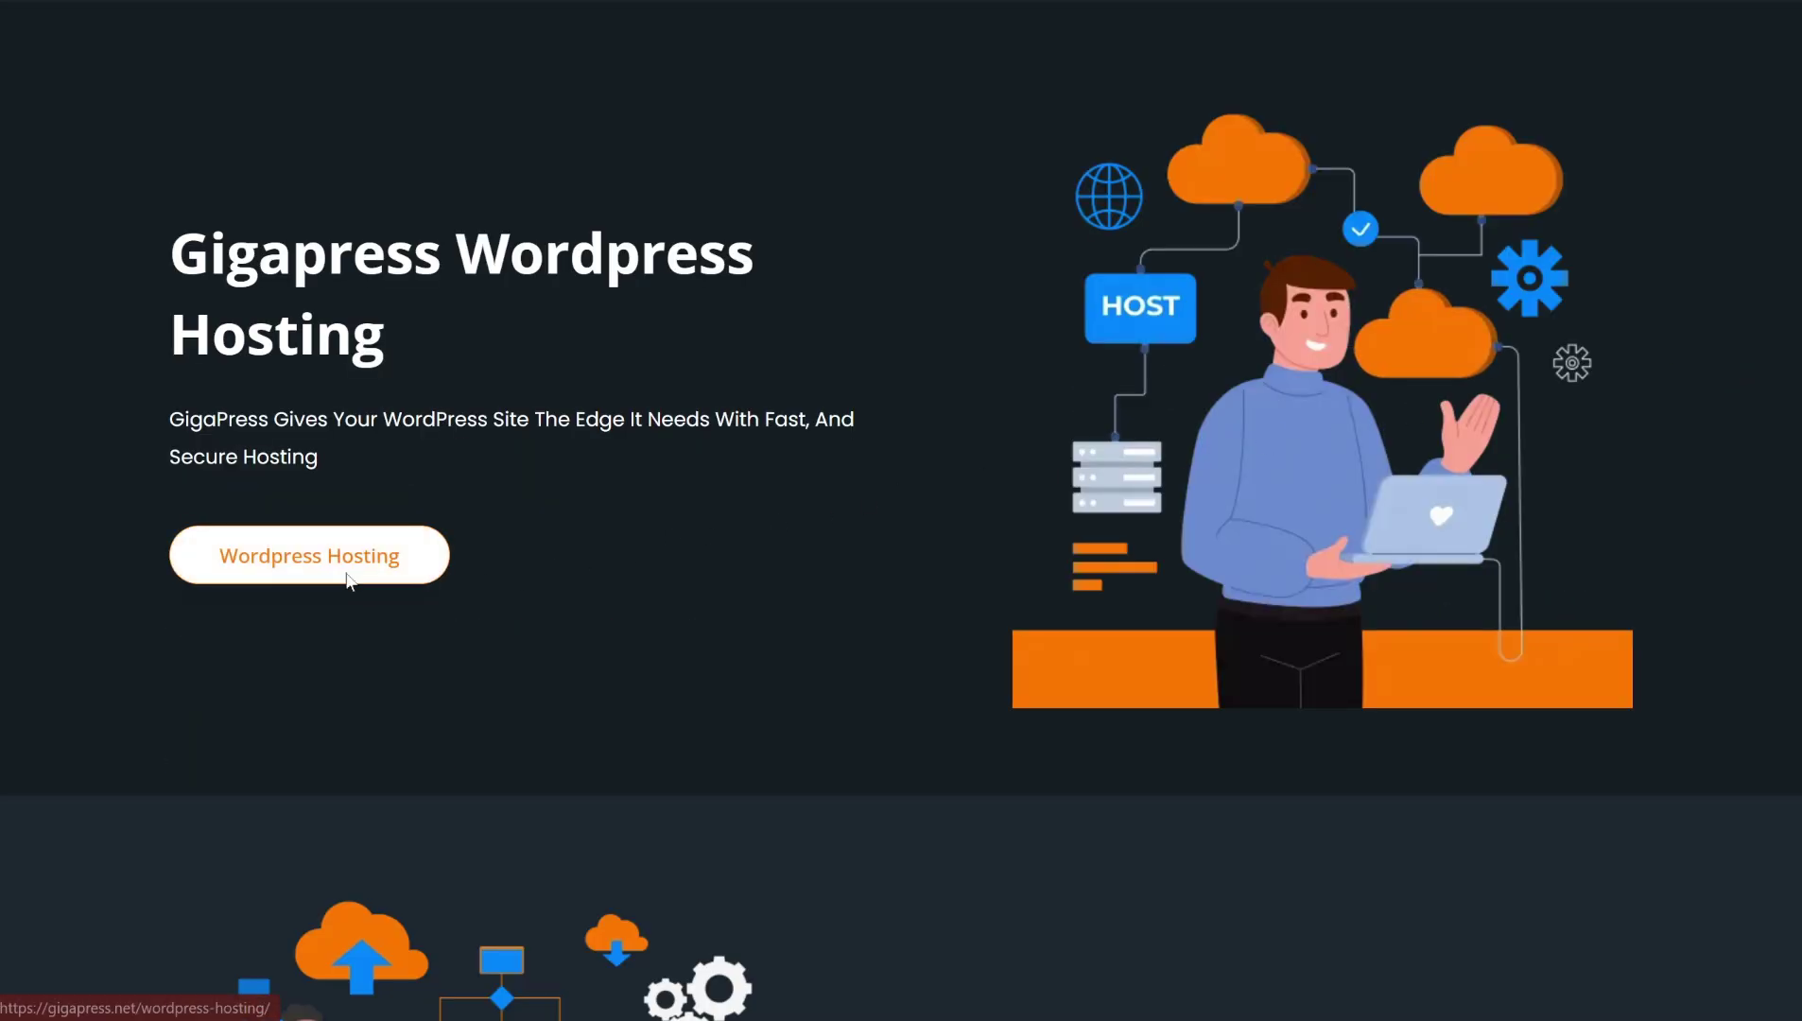
pyautogui.click(347, 579)
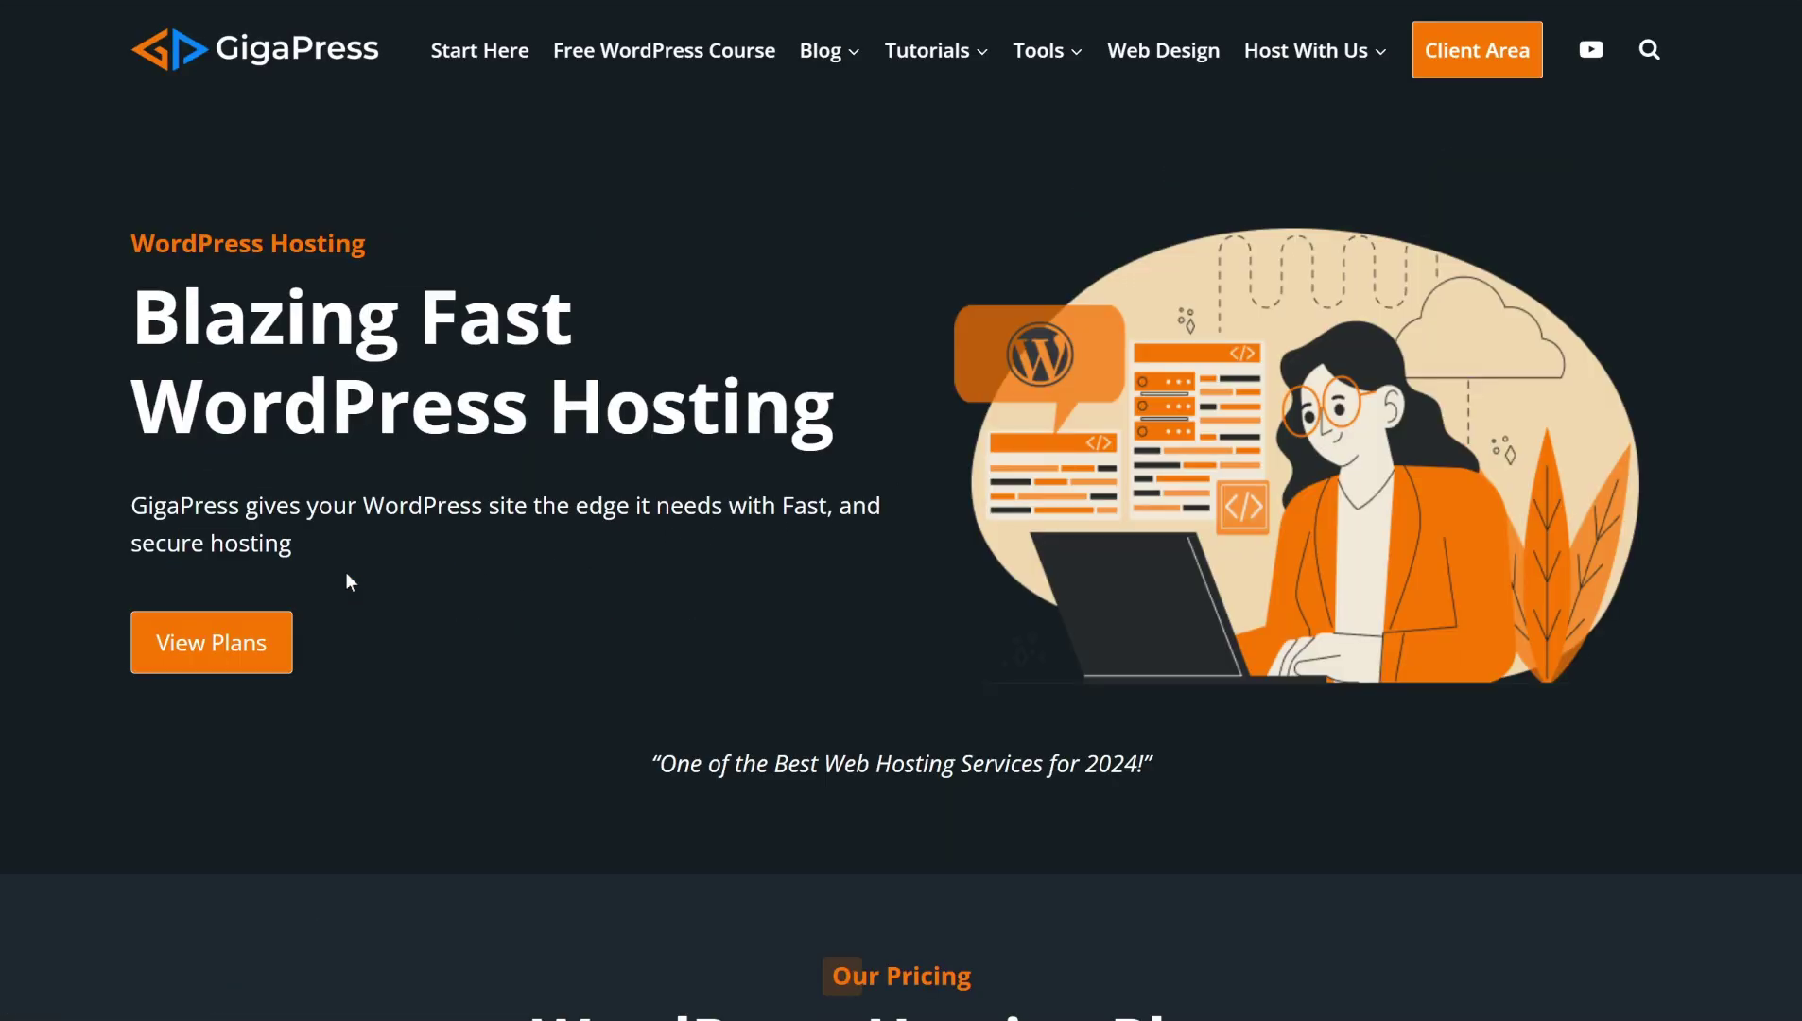